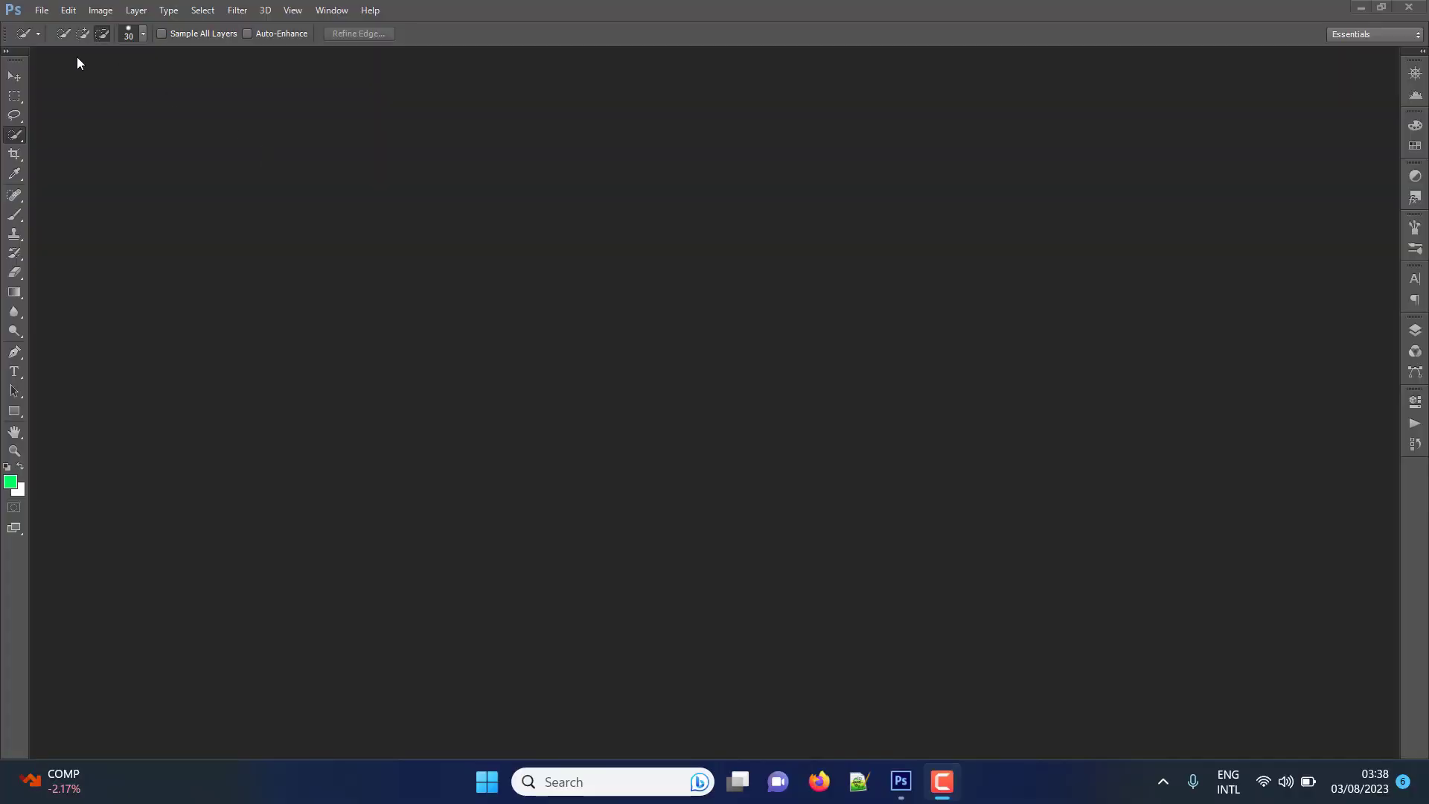
# - Open the PNG portrait of the woman in the yellow outfit
pyautogui.click(42, 10)
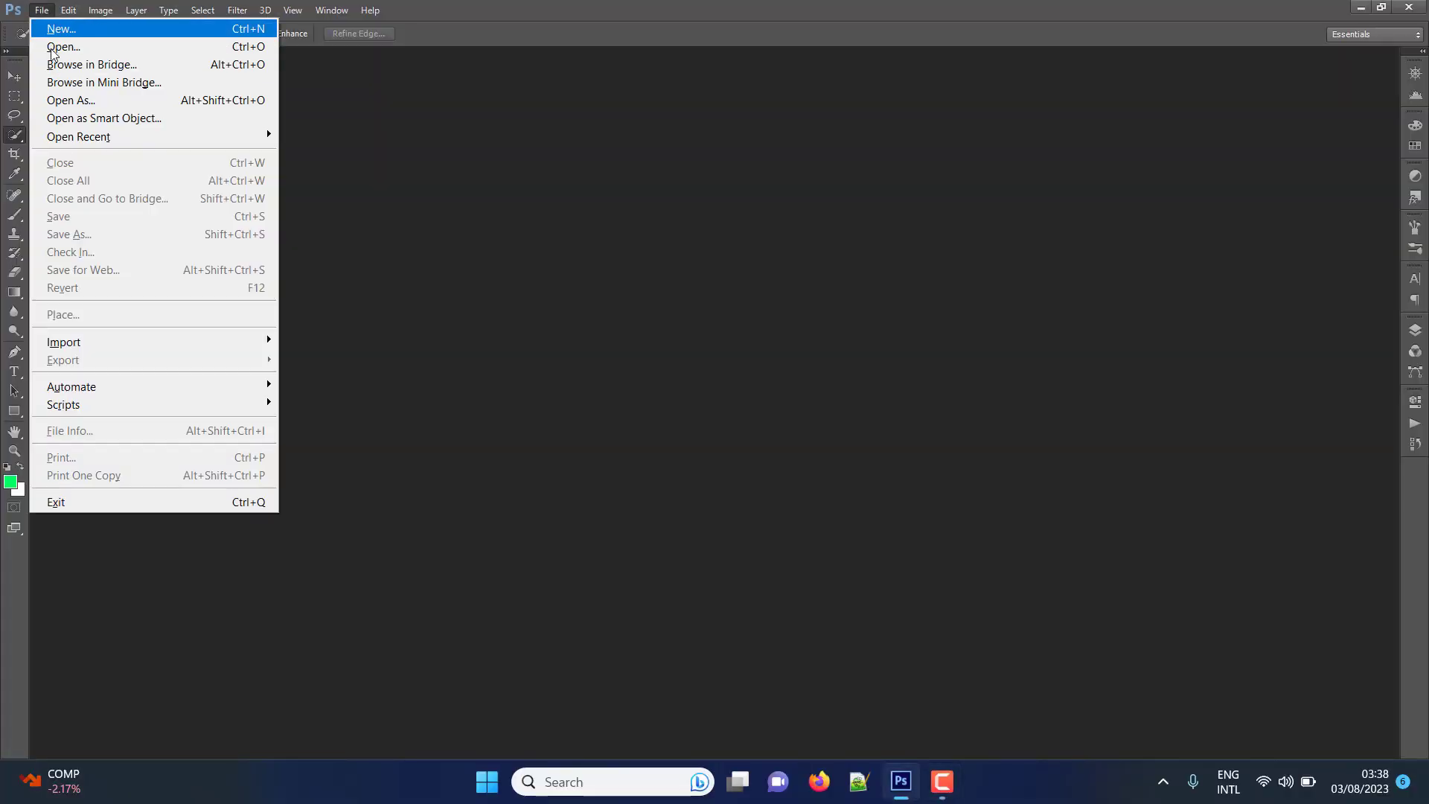
pyautogui.click(52, 48)
pyautogui.scroll(-3, 741, 399)
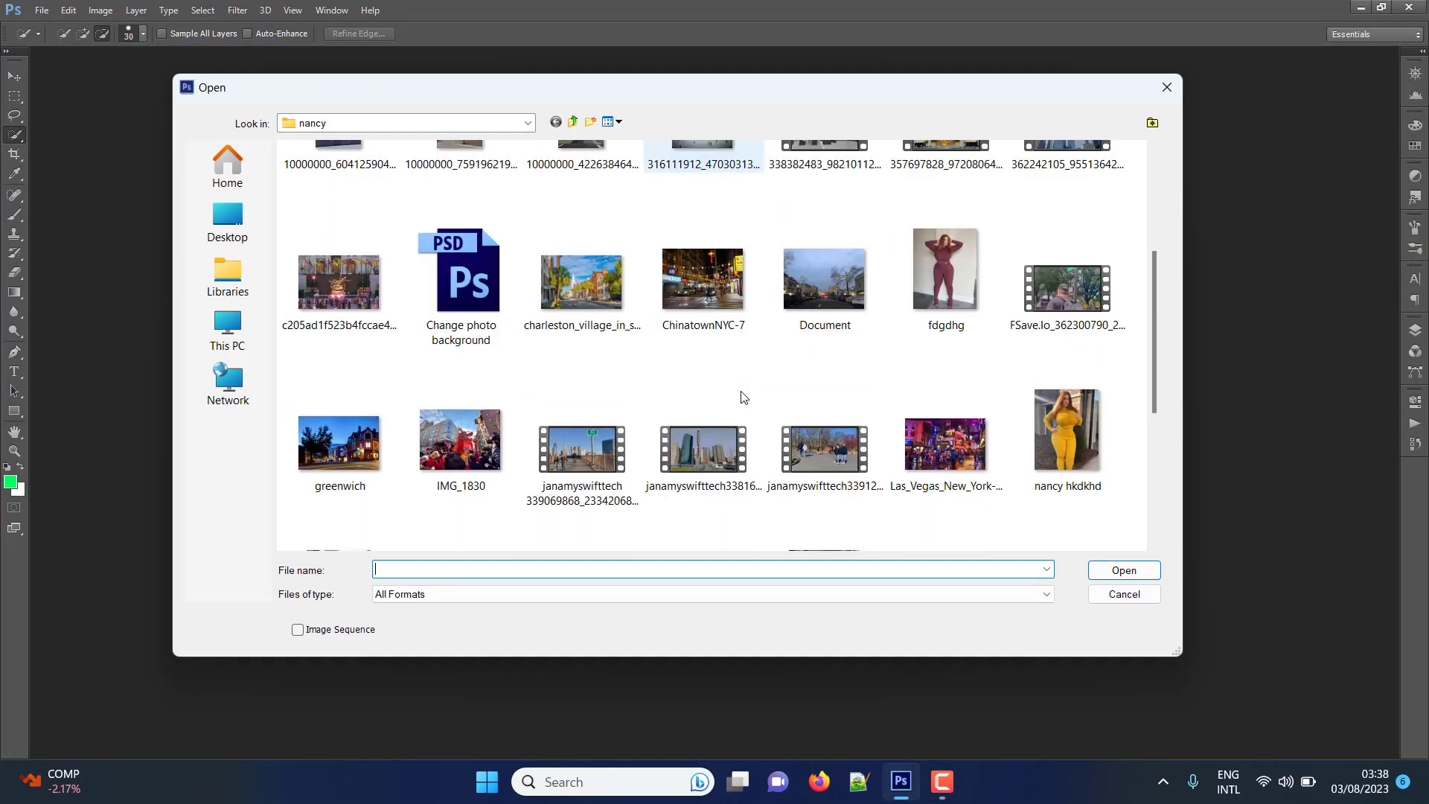
pyautogui.scroll(-2, 1001, 406)
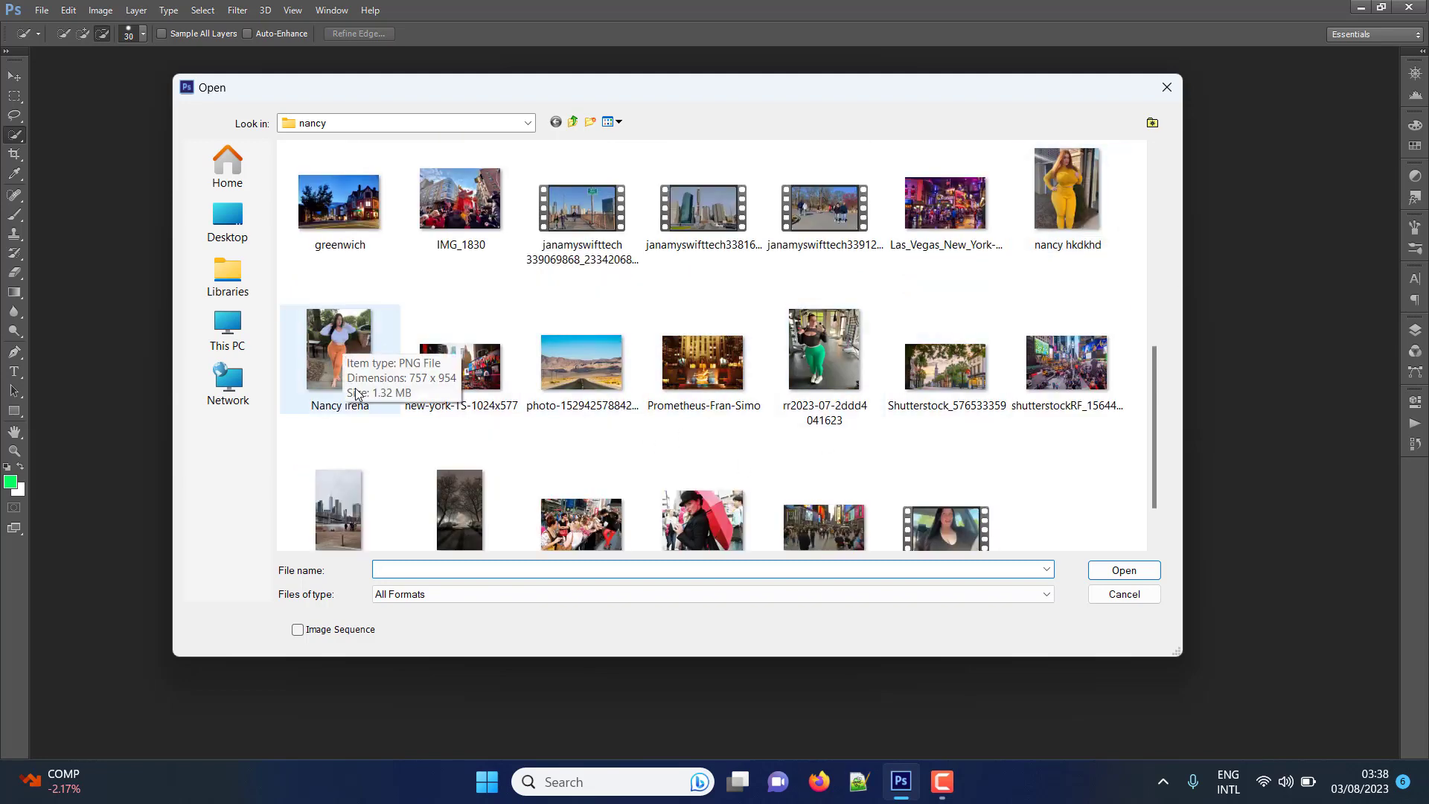
pyautogui.doubleClick(1070, 196)
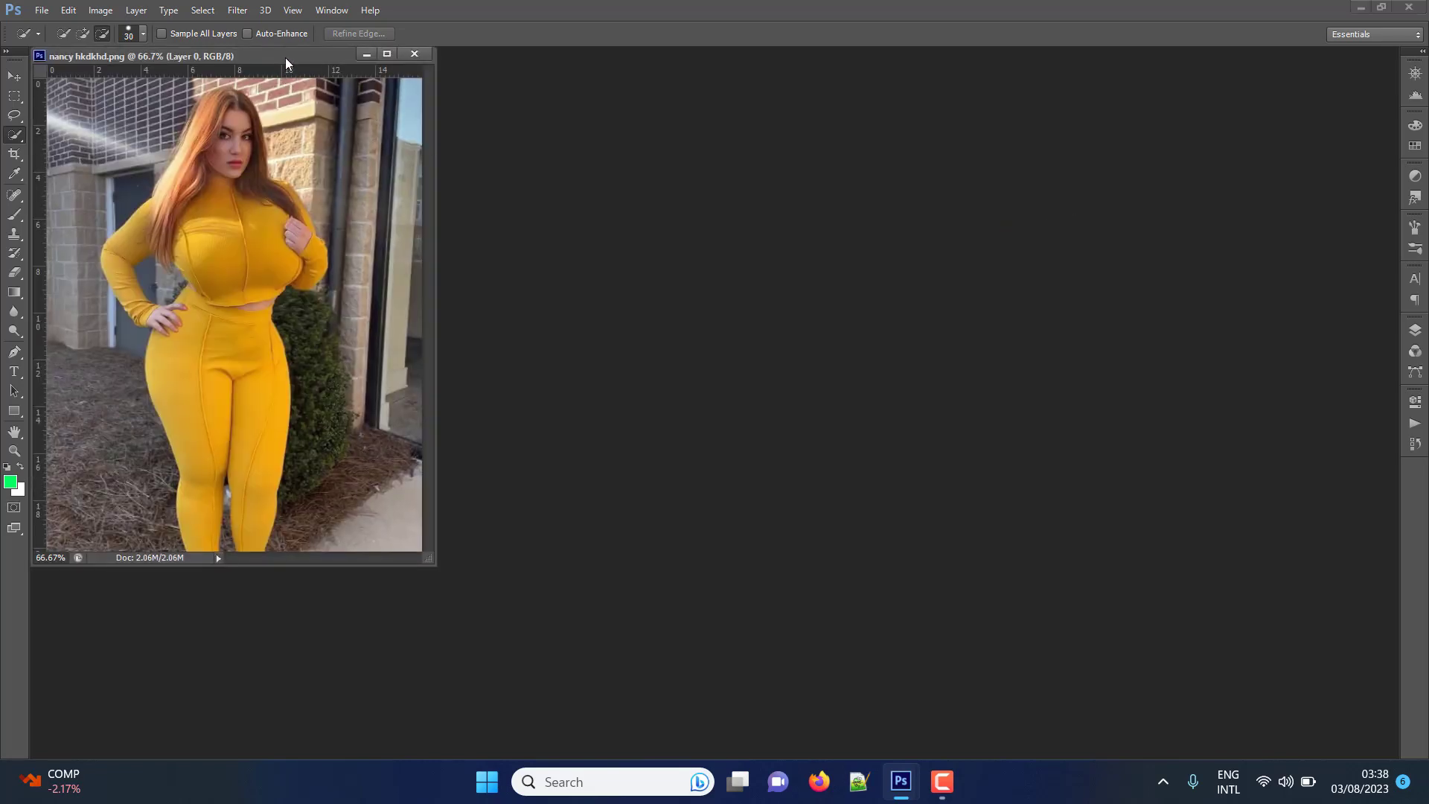
# - Dock the photo as a tabbed document and set Quick Selection to Add to selection
pyautogui.moveTo(285, 57); pyautogui.dragTo(397, 58)
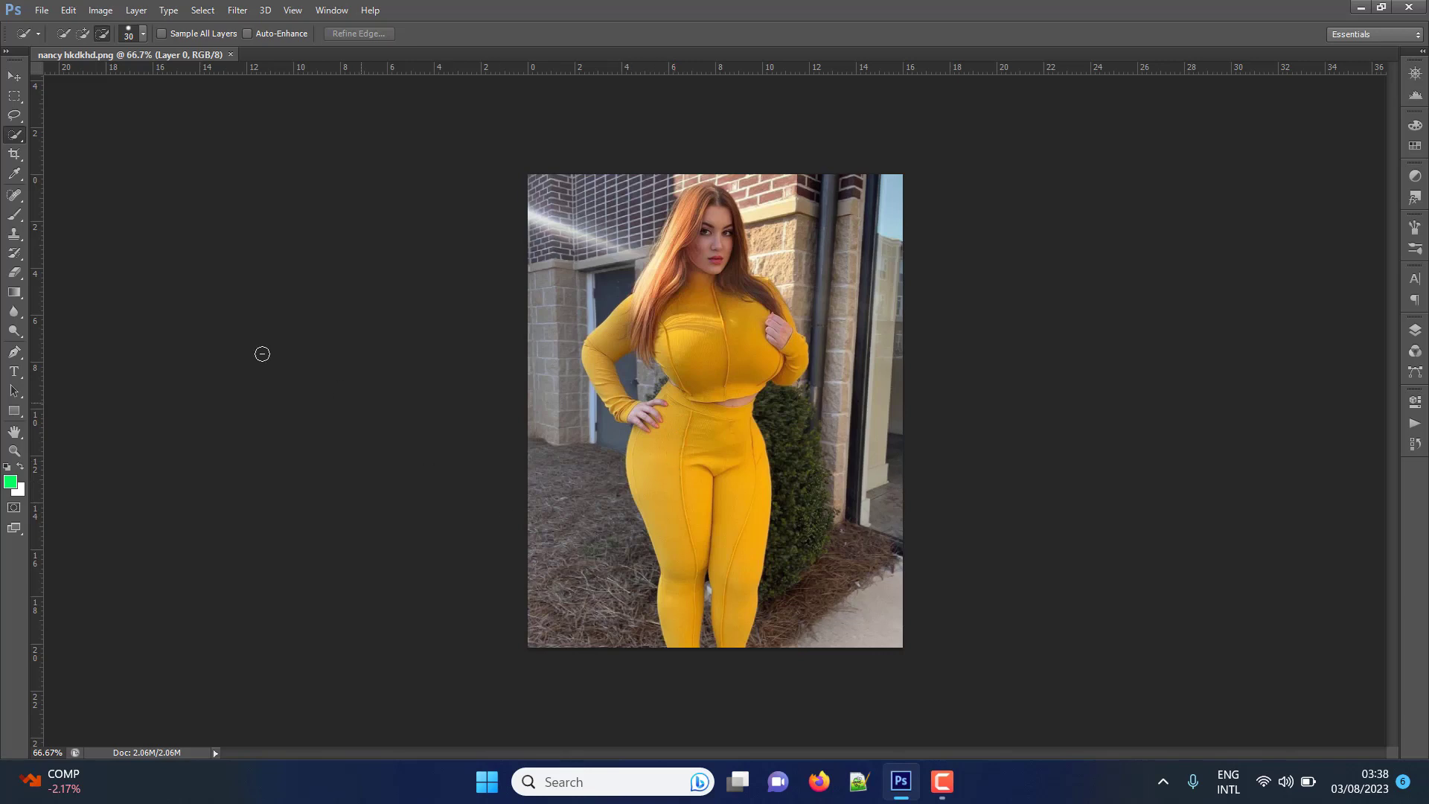
pyautogui.click(79, 32)
pyautogui.rightClick(14, 142)
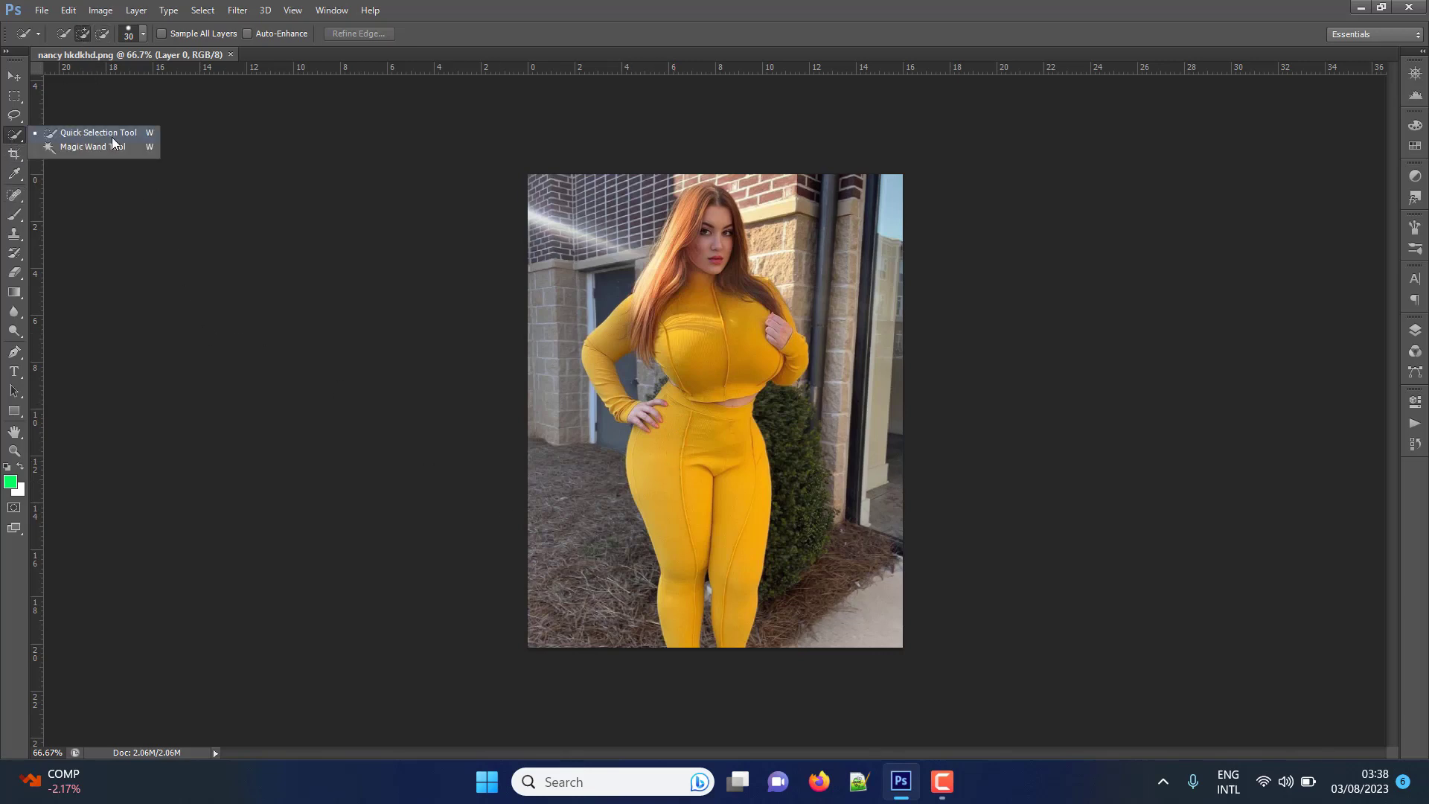
pyautogui.click(88, 133)
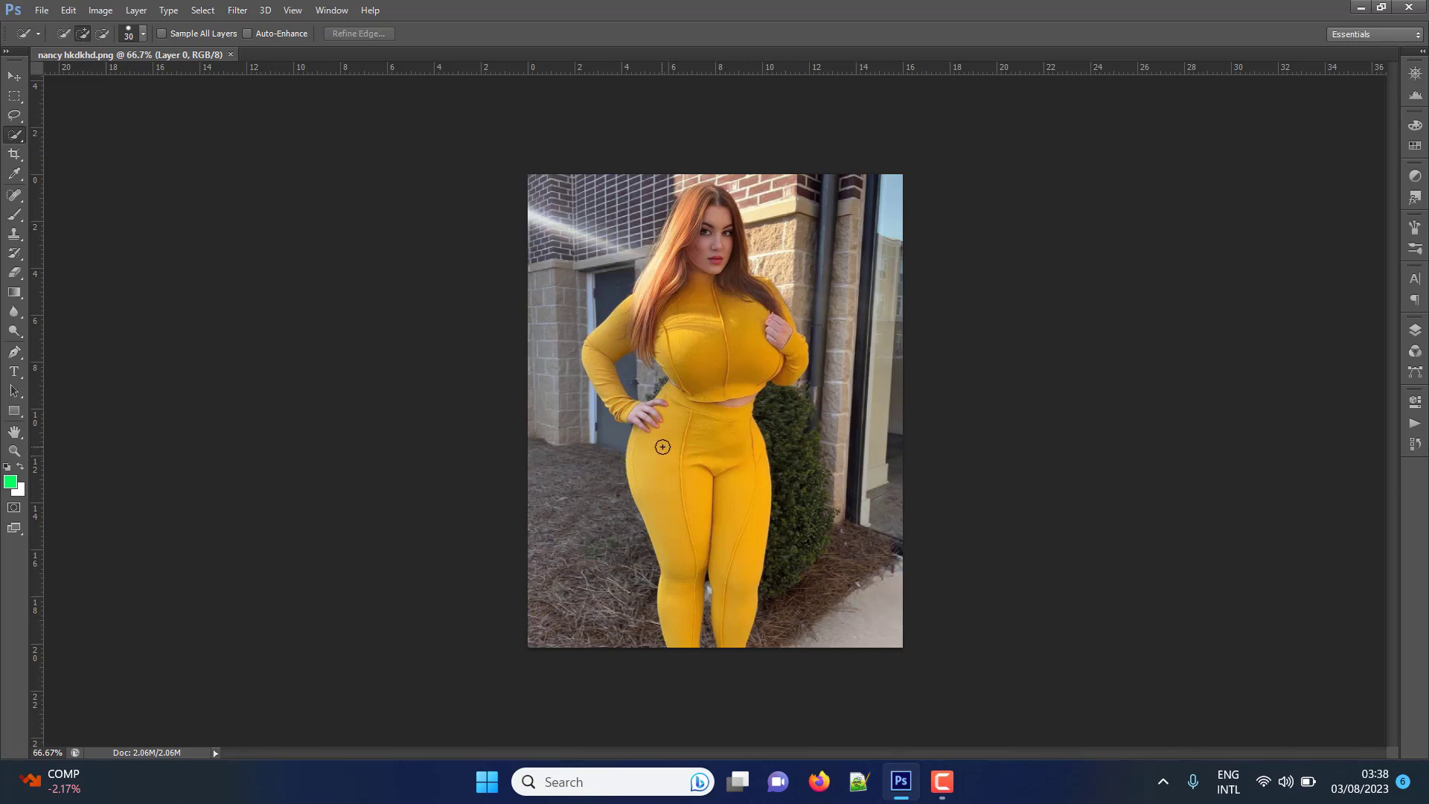
# - Brush a Quick Selection over the yellow pants and zoom in on the waist
pyautogui.moveTo(662, 446)
pyautogui.mouseDown()
pyautogui.moveTo(672, 406)
pyautogui.moveTo(677, 446)
pyautogui.mouseUp()
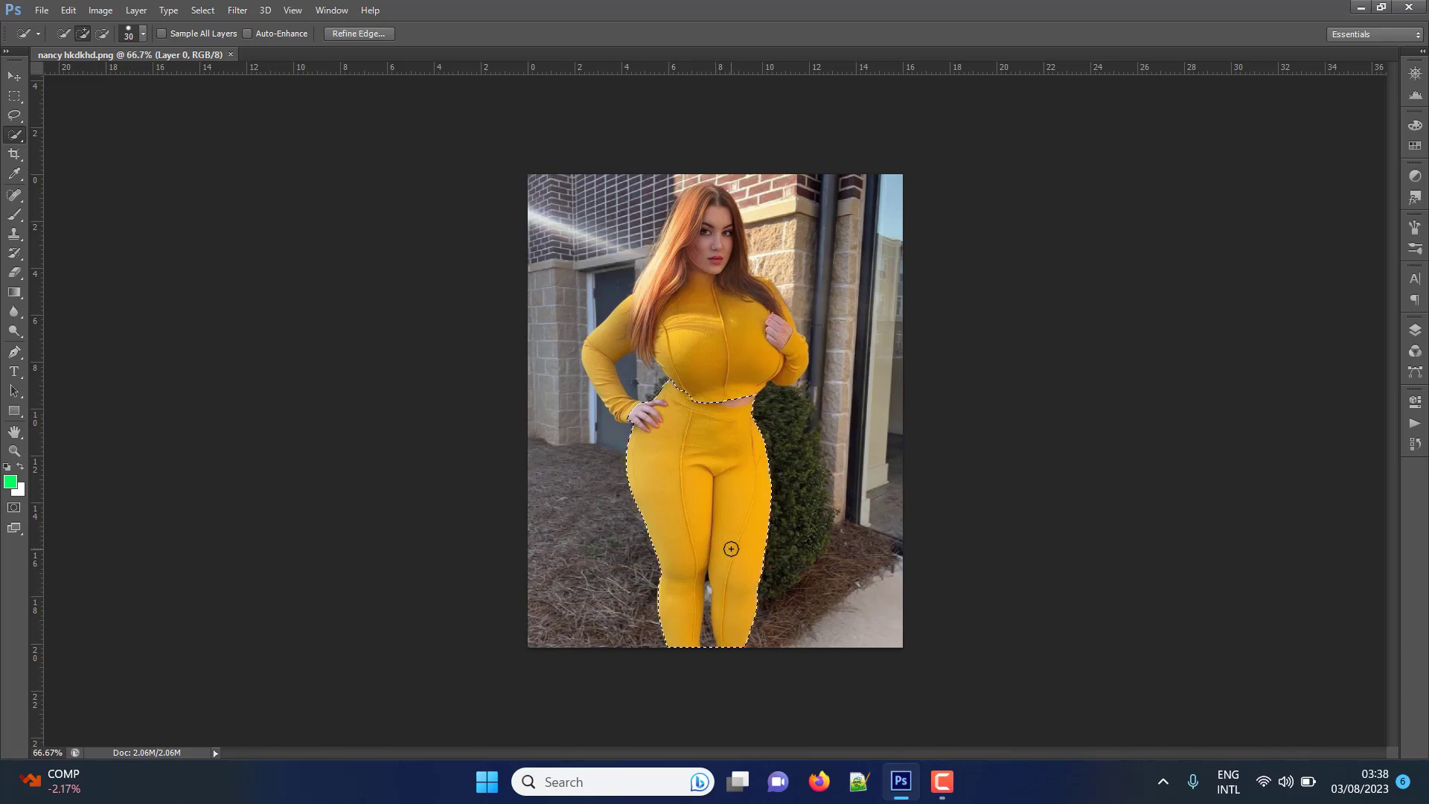
pyautogui.hotkey('ctrl', '+')
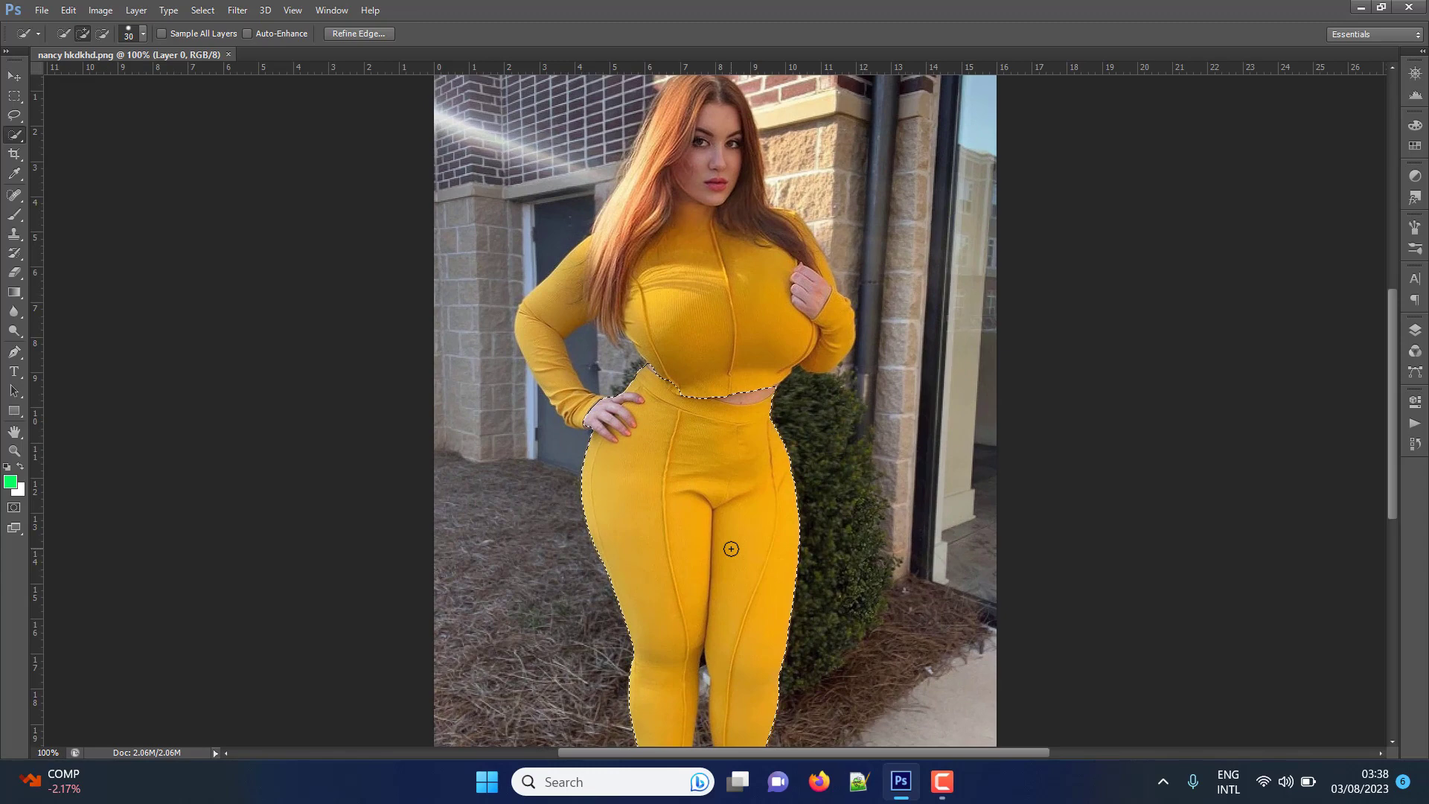
pyautogui.hotkey('ctrl', '+')
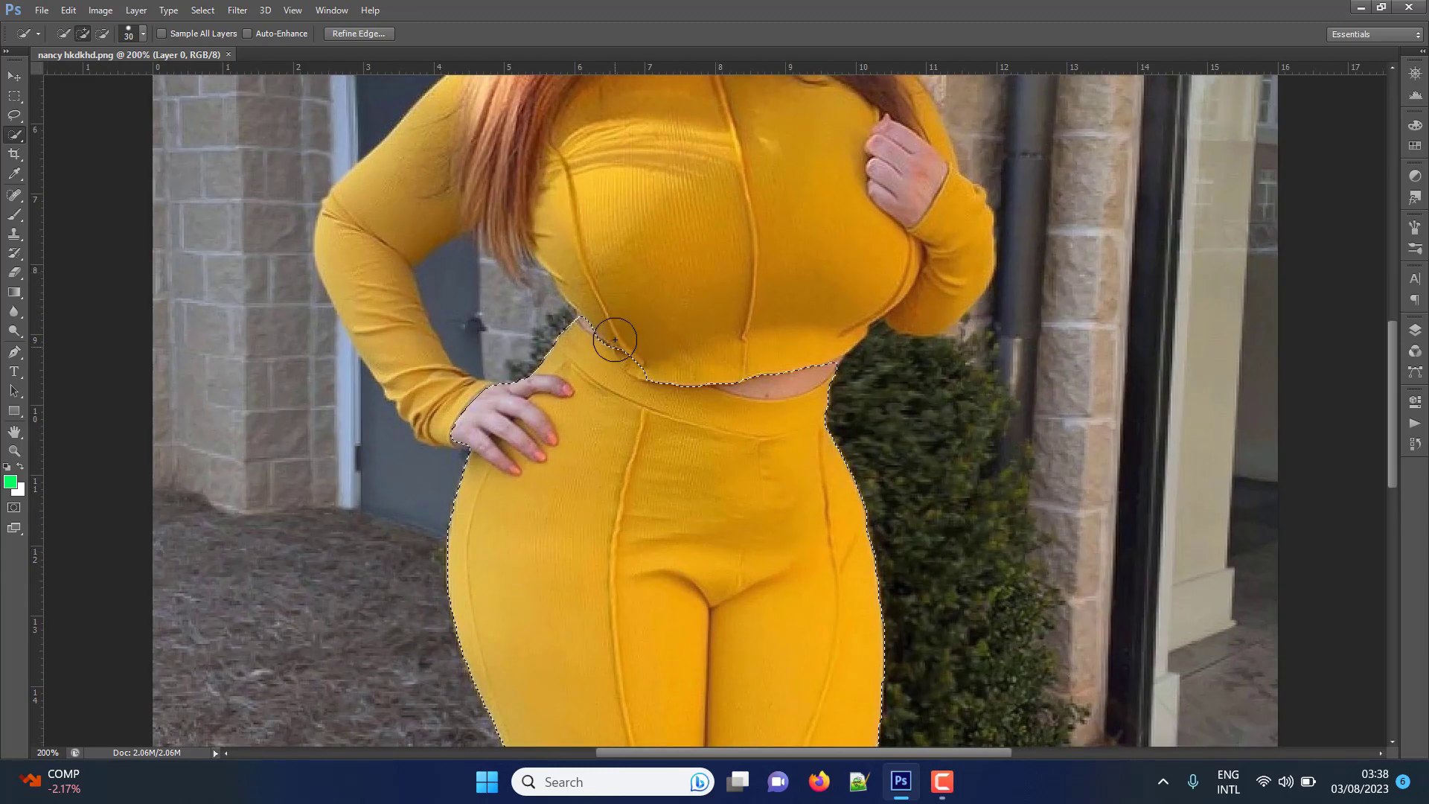
# - Subtract the top's lower edge so the selection stops at the waistband
pyautogui.click(97, 34)
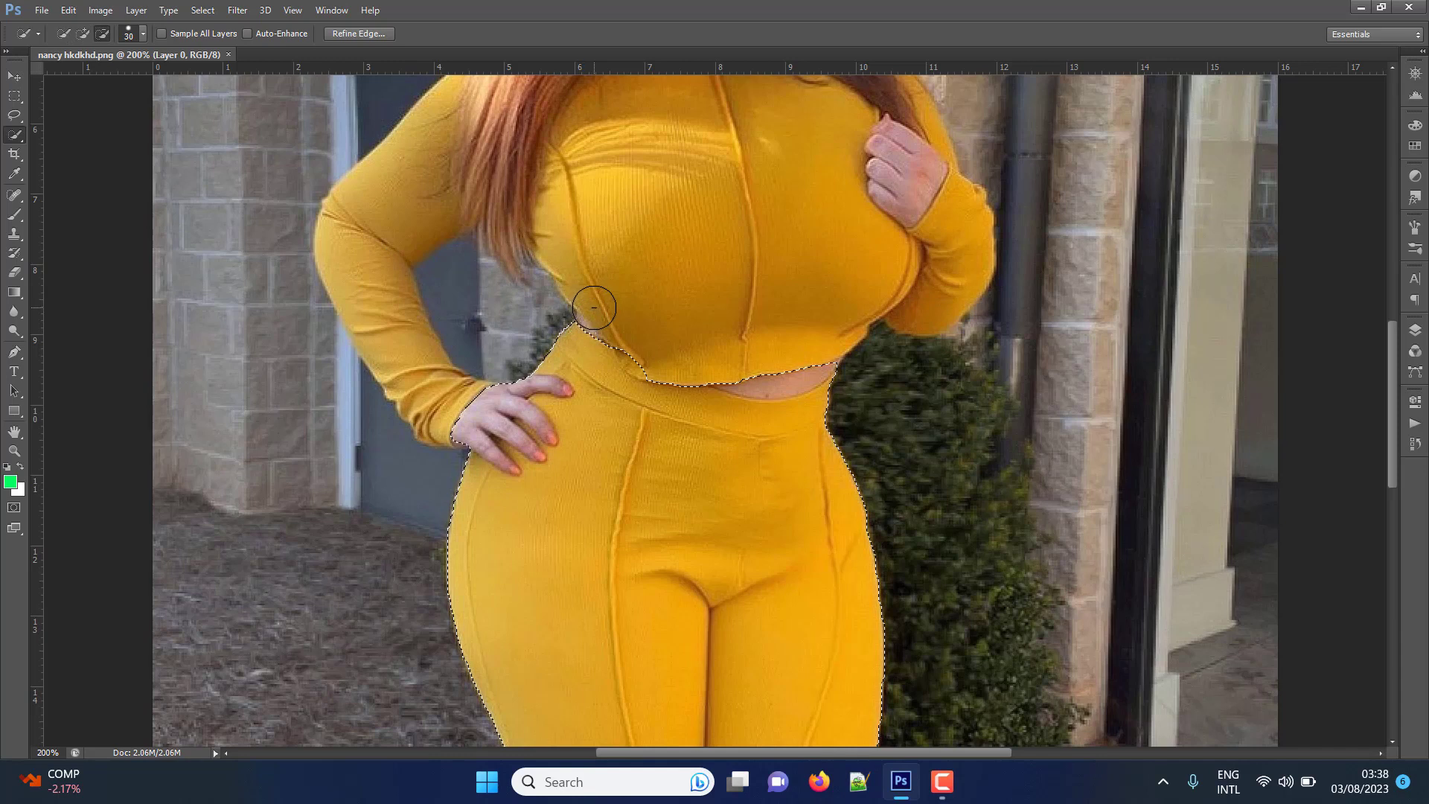
pyautogui.moveTo(645, 352)
pyautogui.mouseDown()
pyautogui.moveTo(780, 366)
pyautogui.moveTo(730, 361)
pyautogui.moveTo(745, 366)
pyautogui.mouseUp()
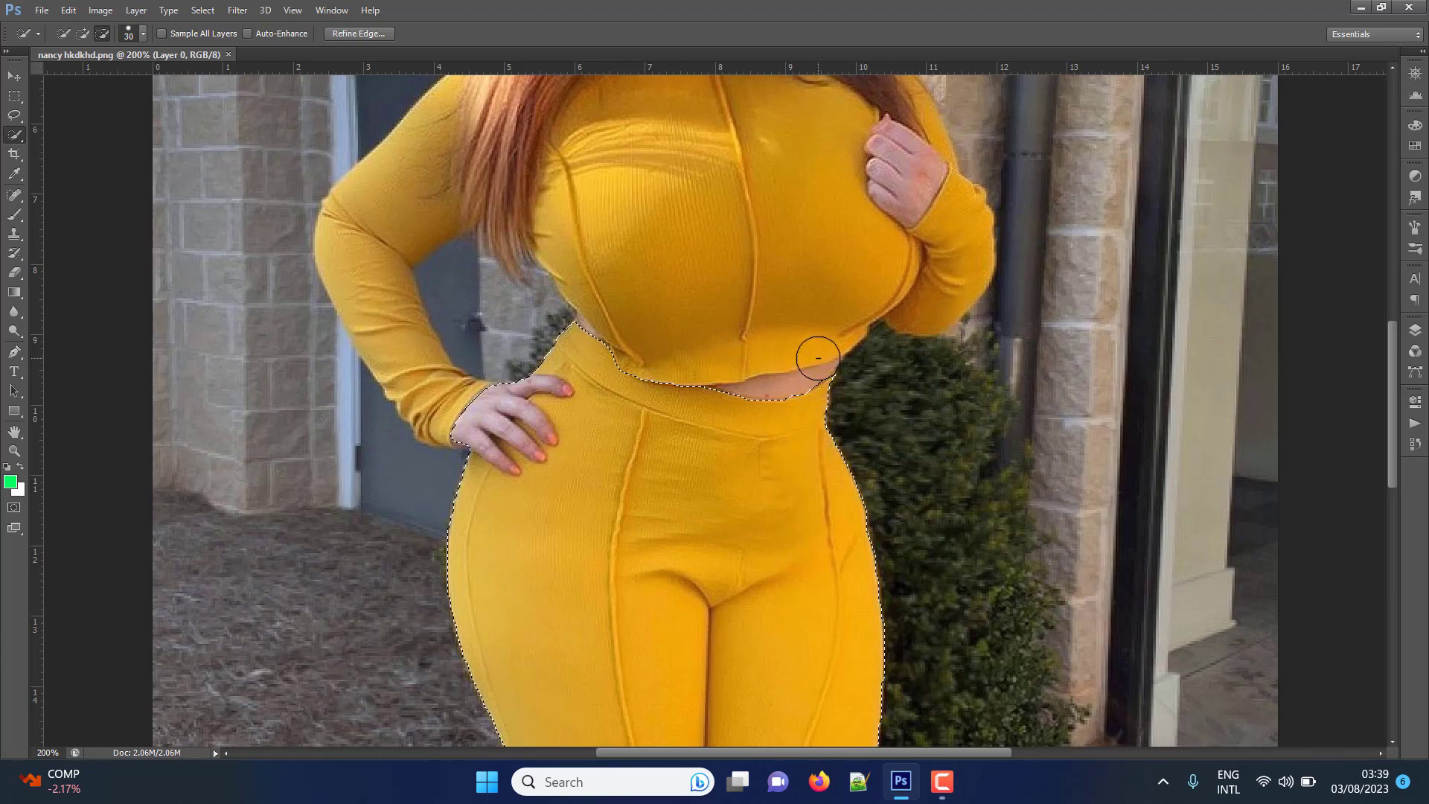
pyautogui.scroll(-2, 721, 415)
pyautogui.scroll(-4, 718, 501)
pyautogui.scroll(-3, 704, 512)
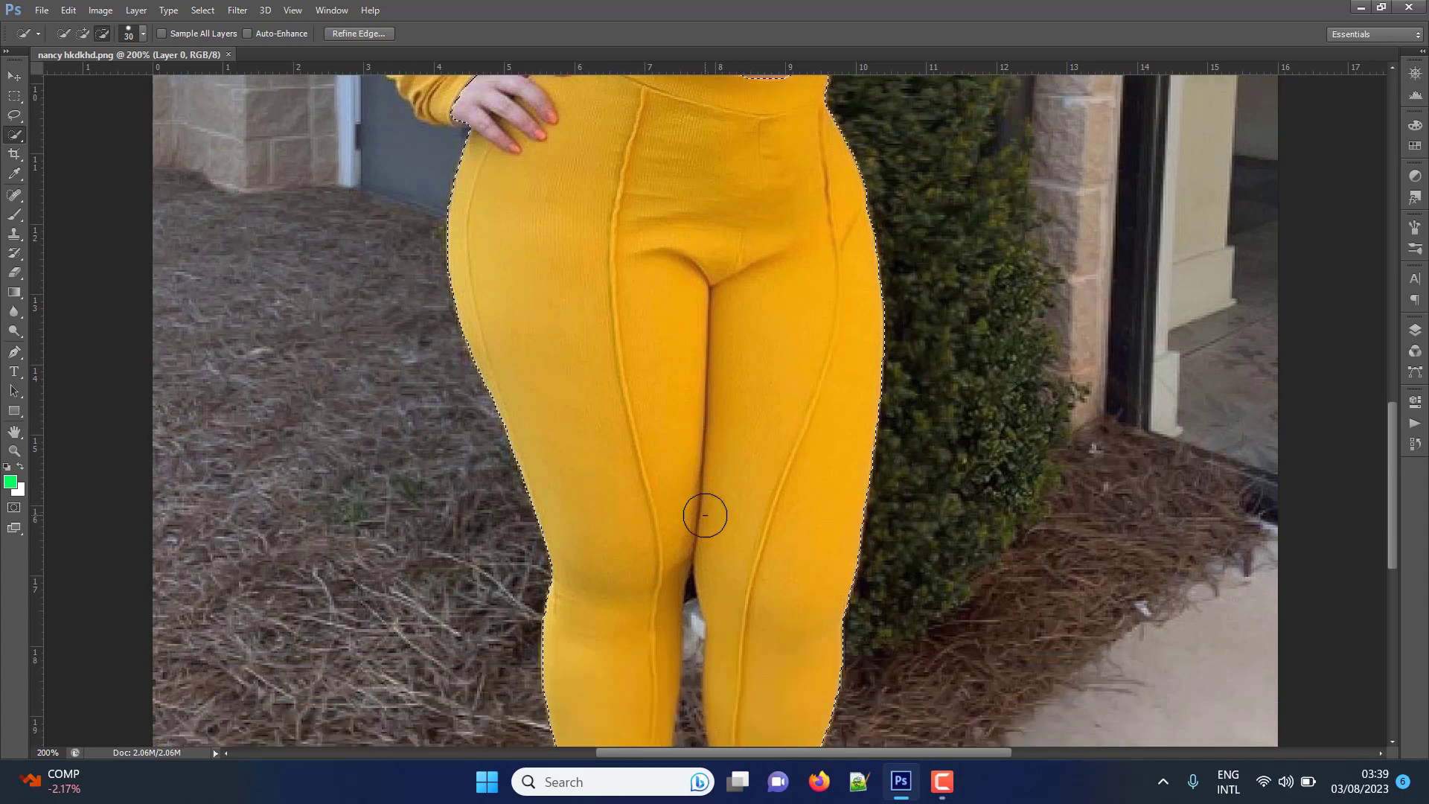
pyautogui.scroll(-2, 705, 512)
pyautogui.scroll(-2, 705, 512)
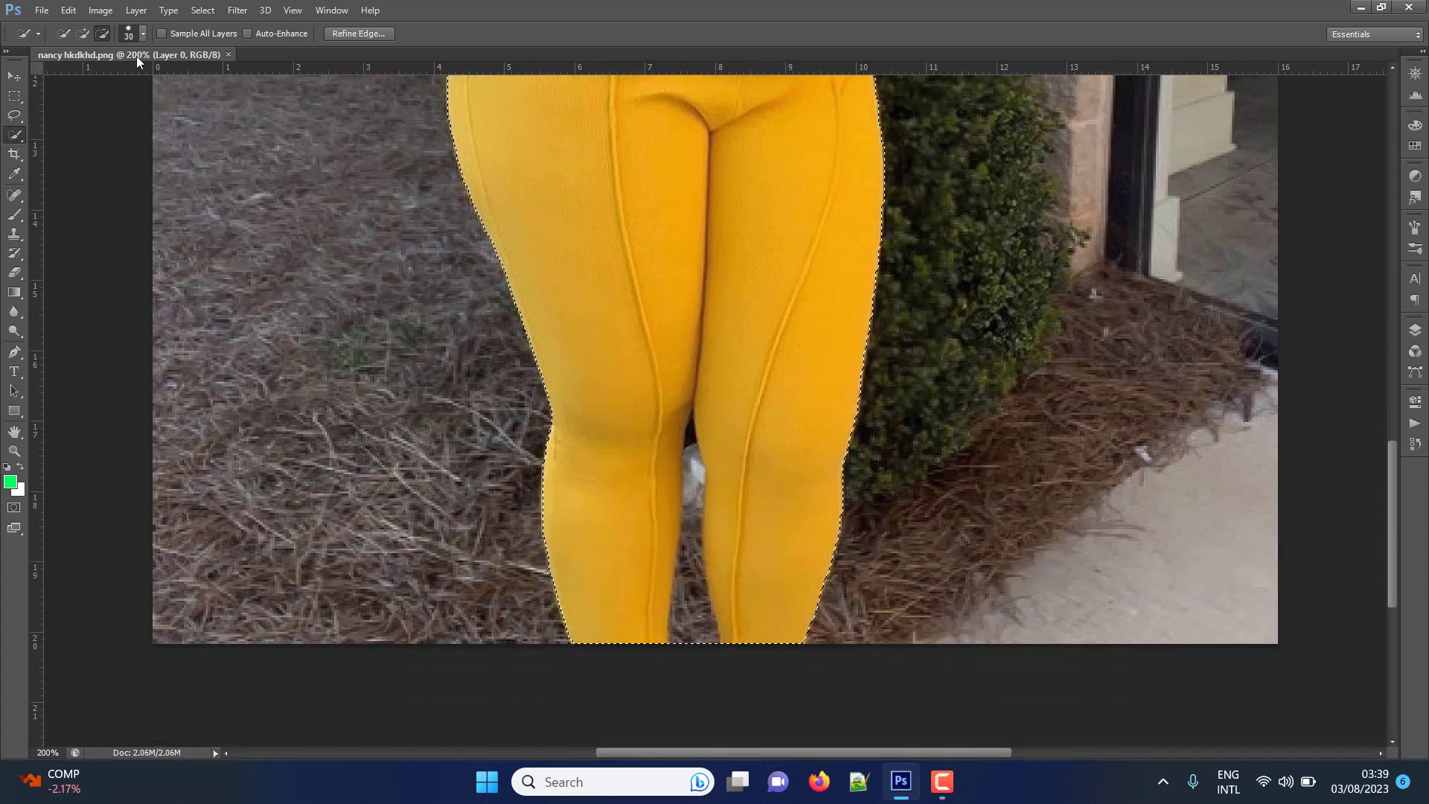
# - Shrink the brush to 15 px and subtract the gap between the lower legs
pyautogui.click(143, 33)
pyautogui.moveTo(73, 78); pyautogui.dragTo(67, 78)
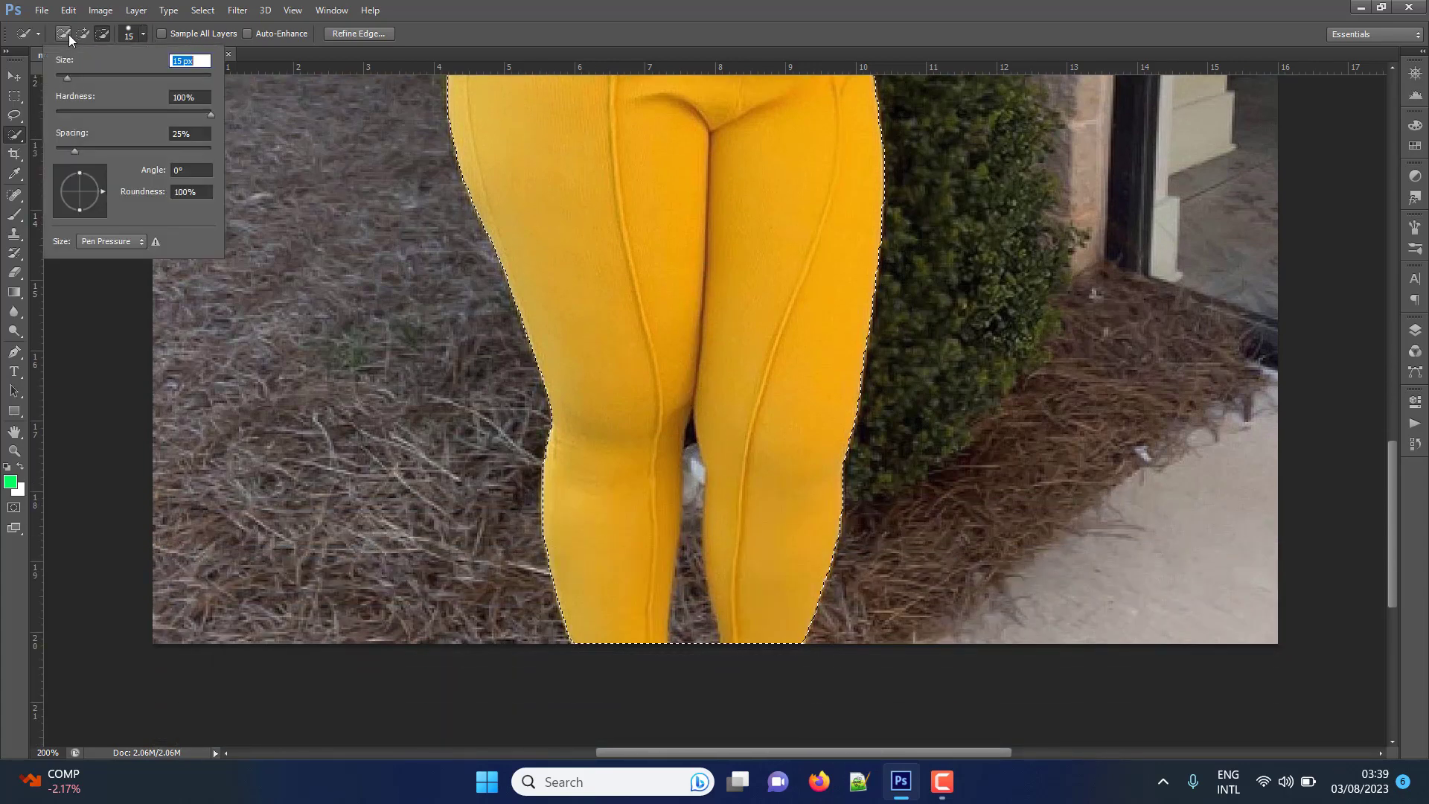
pyautogui.click(109, 38)
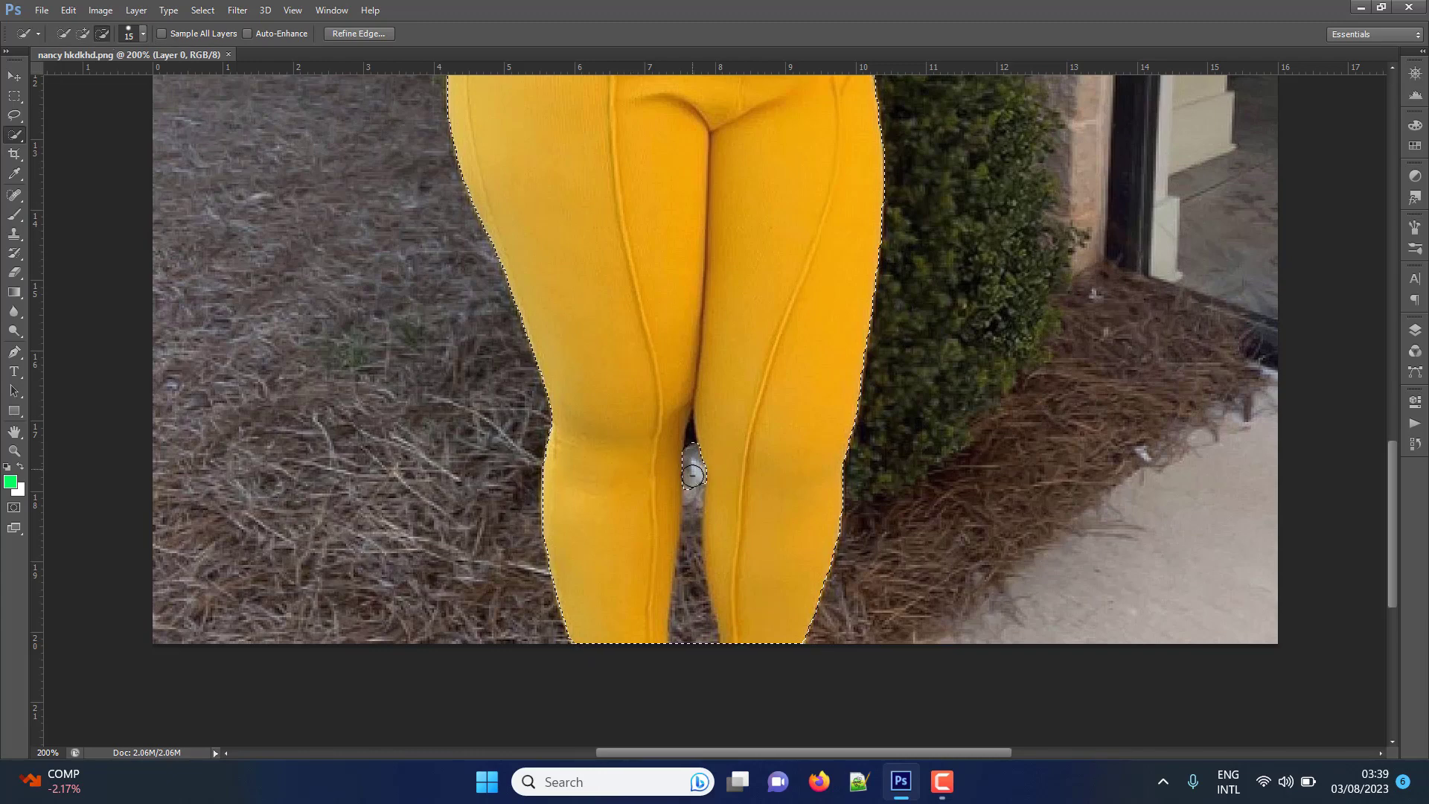
pyautogui.moveTo(688, 584)
pyautogui.mouseDown()
pyautogui.moveTo(689, 610)
pyautogui.moveTo(688, 521)
pyautogui.mouseUp()
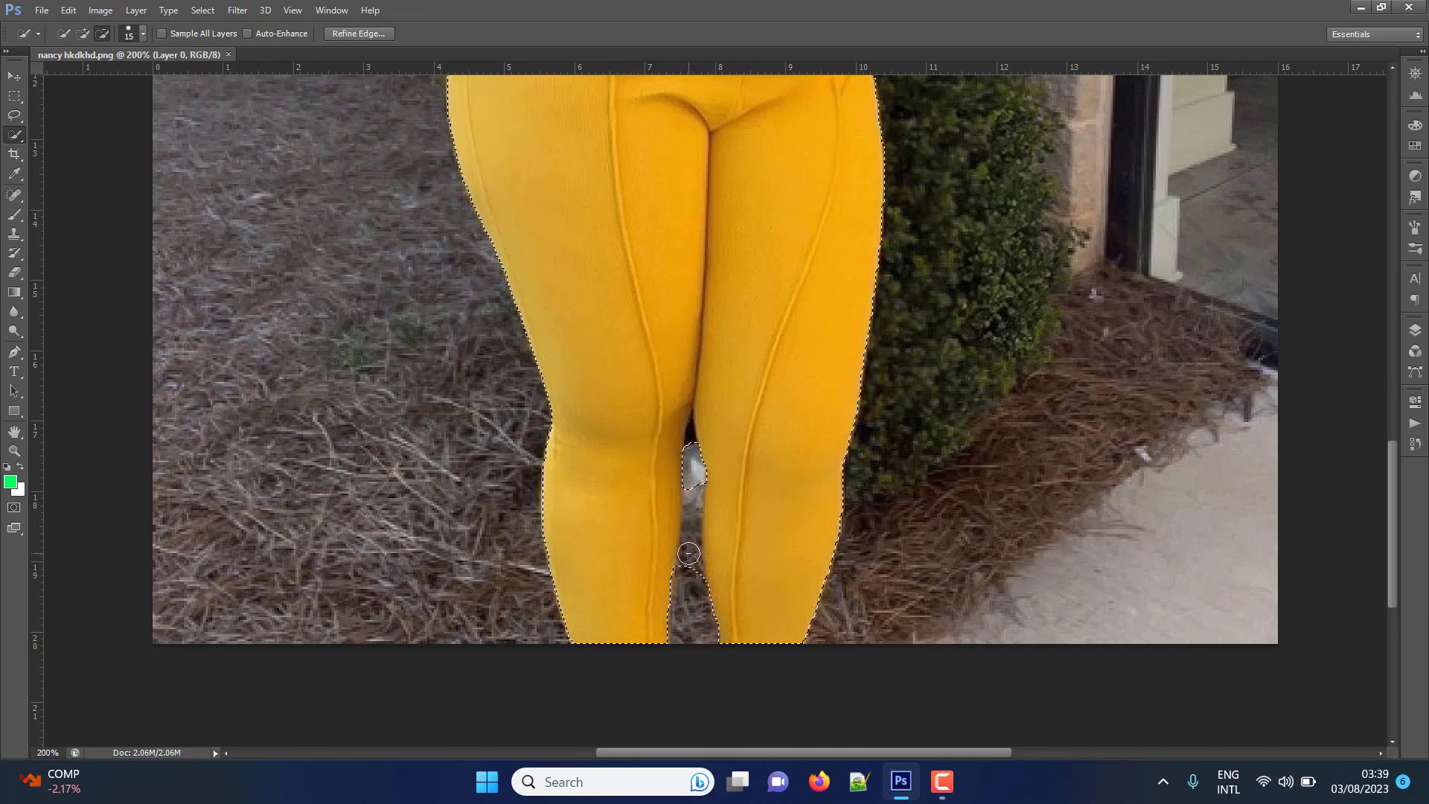
pyautogui.scroll(-1, 675, 591)
pyautogui.scroll(-1, 675, 592)
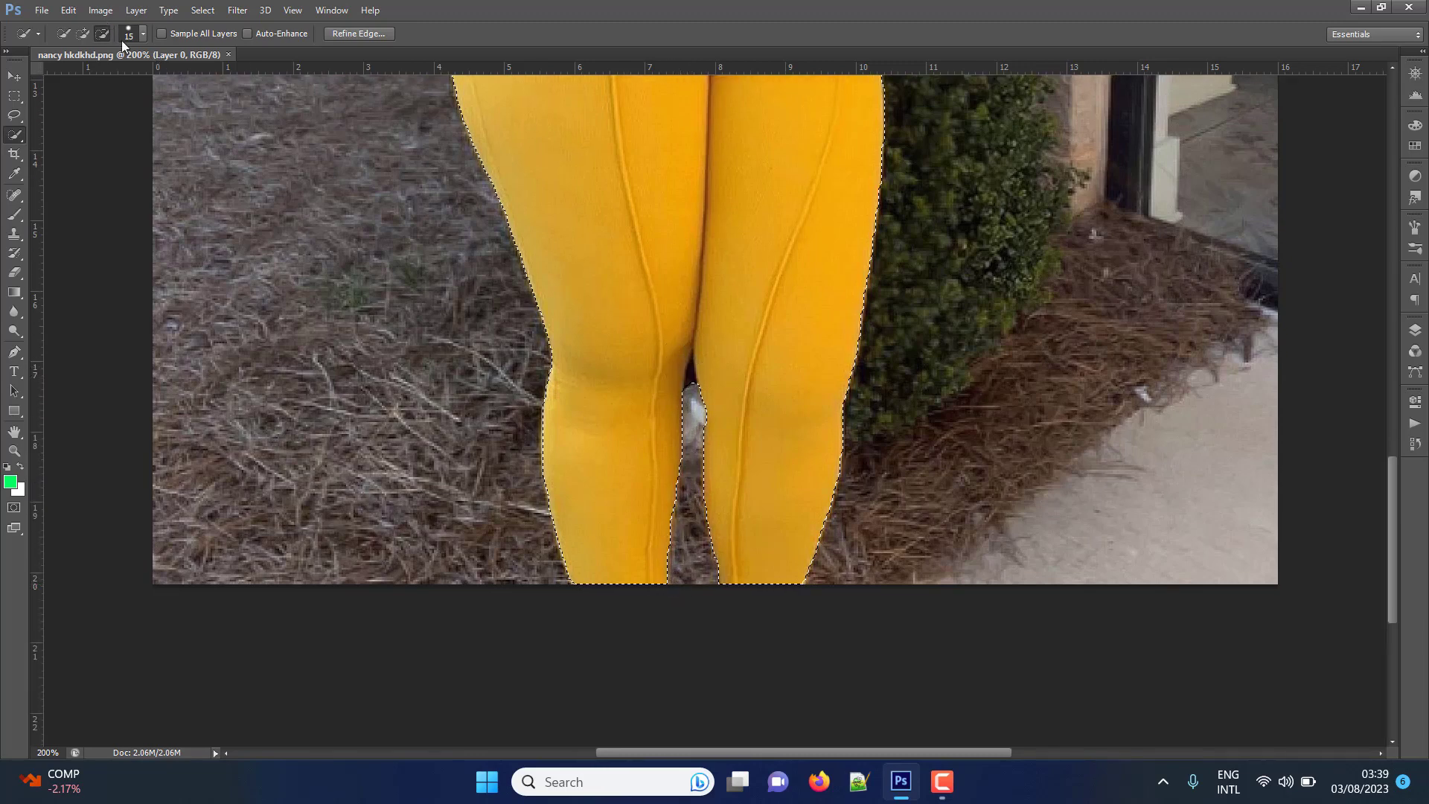
# - Shrink the brush to 9 px and tidy the selection edge around the hip hand
pyautogui.click(140, 39)
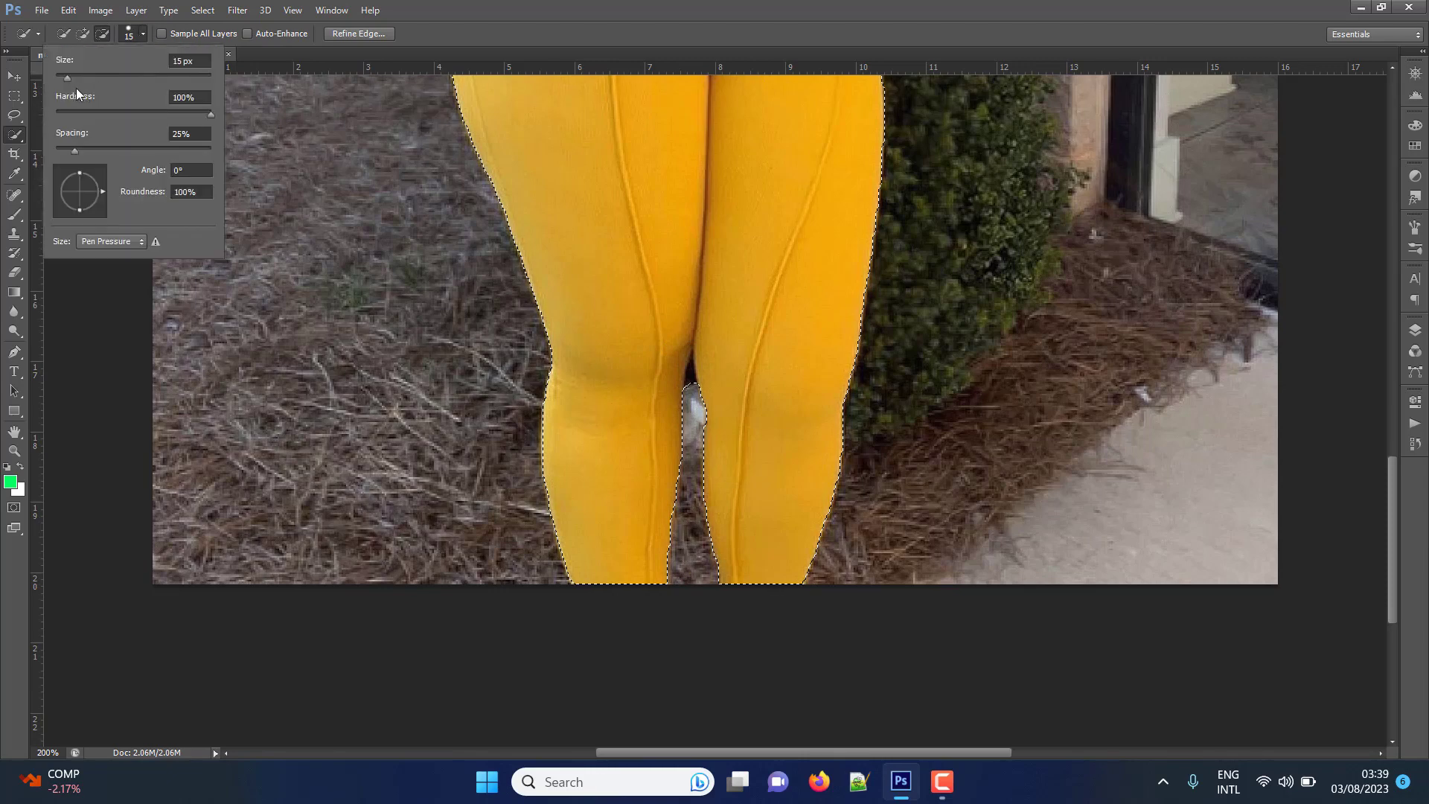
pyautogui.moveTo(57, 76); pyautogui.dragTo(62, 77)
pyautogui.click(700, 402)
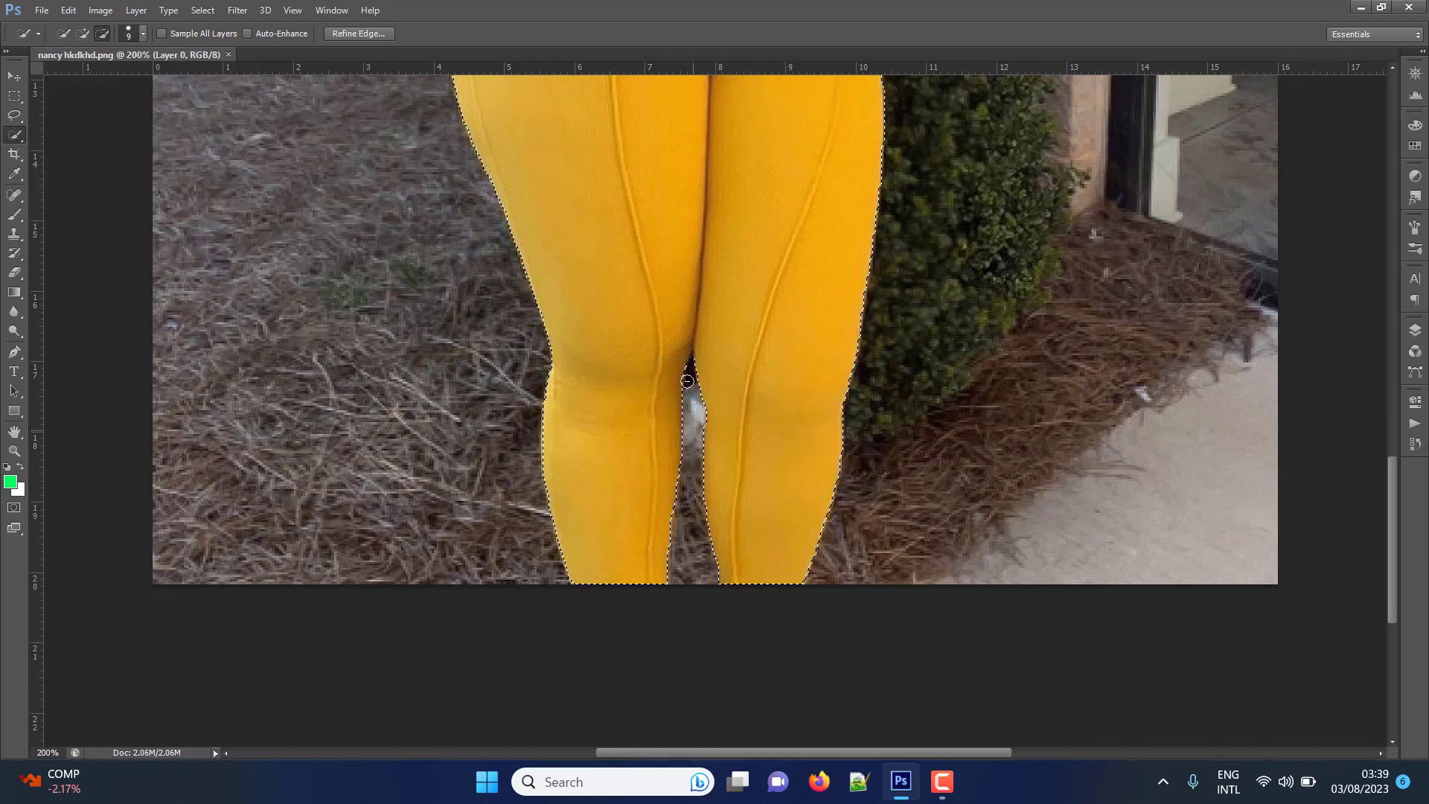
pyautogui.scroll(-1, 699, 402)
pyautogui.scroll(1, 701, 404)
pyautogui.scroll(2, 702, 405)
pyautogui.scroll(3, 701, 405)
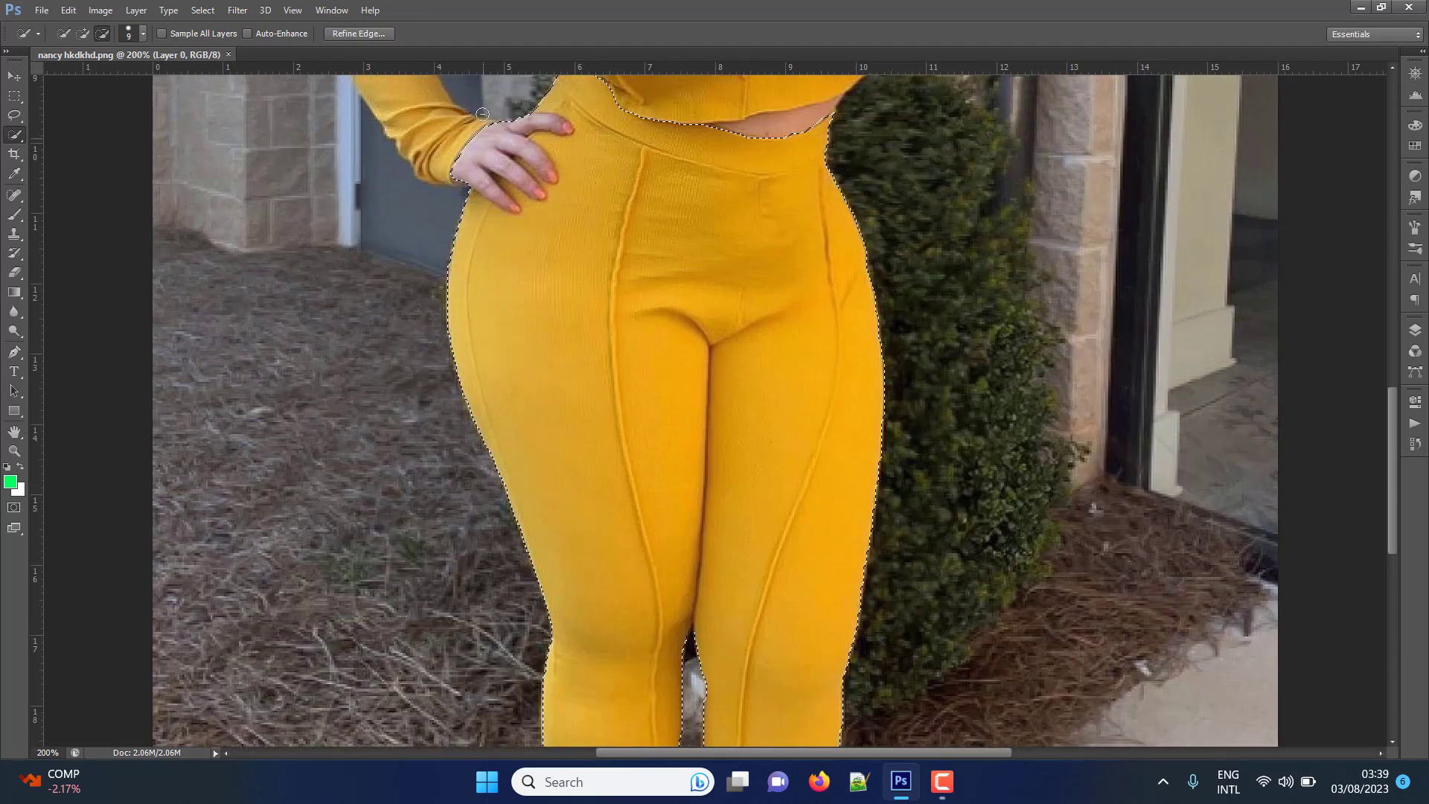
pyautogui.moveTo(482, 114)
pyautogui.mouseDown()
pyautogui.moveTo(512, 135)
pyautogui.moveTo(560, 126)
pyautogui.mouseUp()
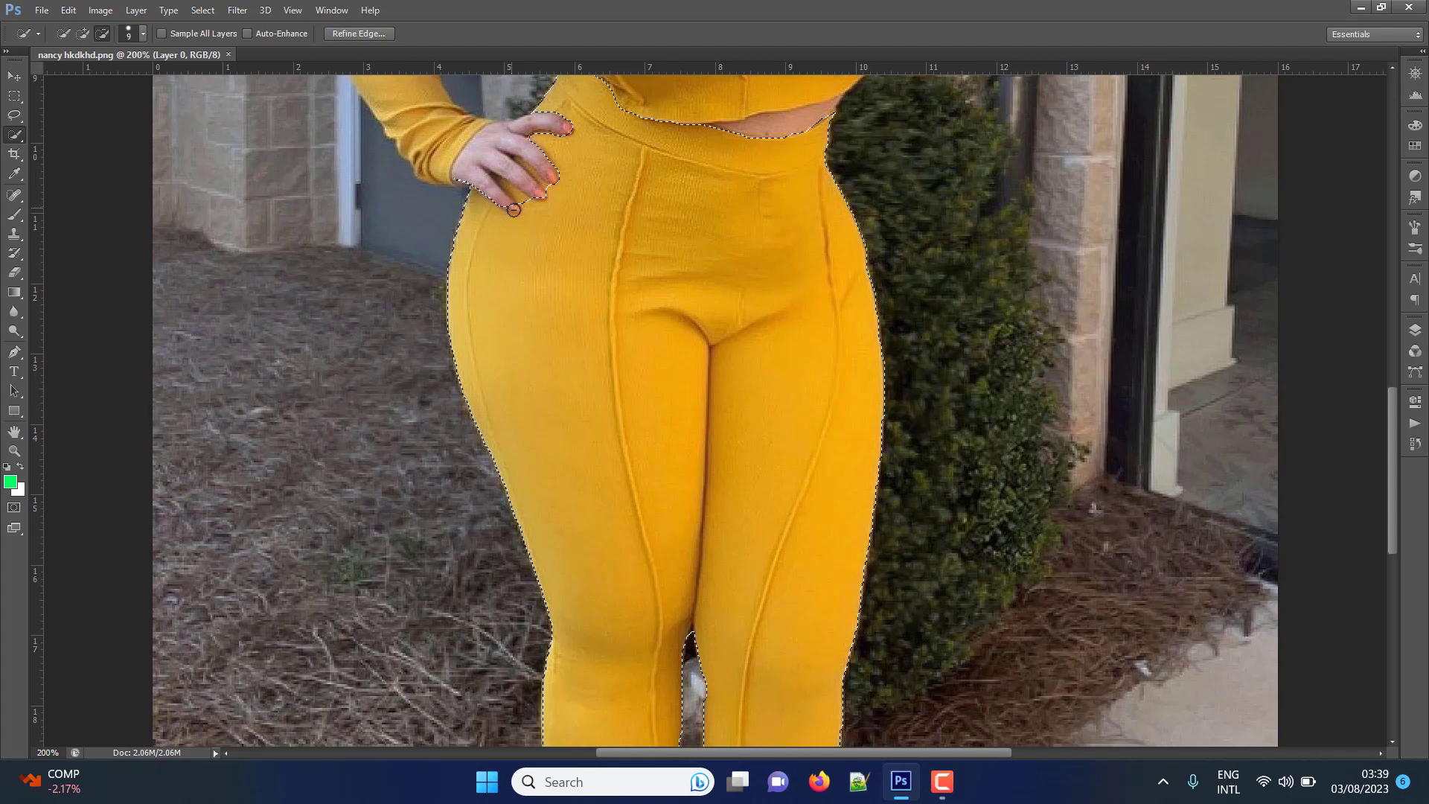
# - Subtract the gaps between the fingers on her hip, then zoom out to the whole photo
pyautogui.click(85, 36)
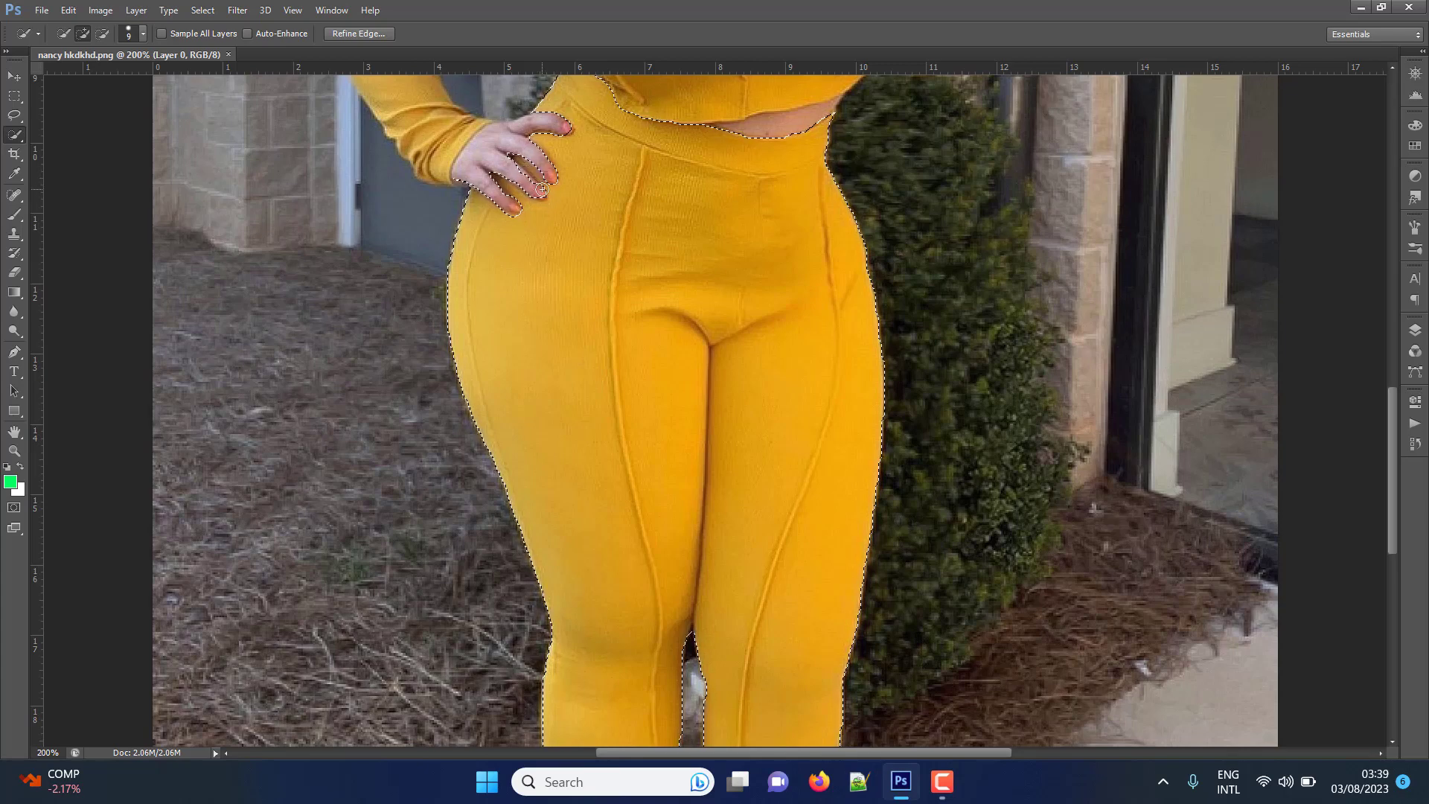
pyautogui.click(101, 34)
pyautogui.click(514, 185)
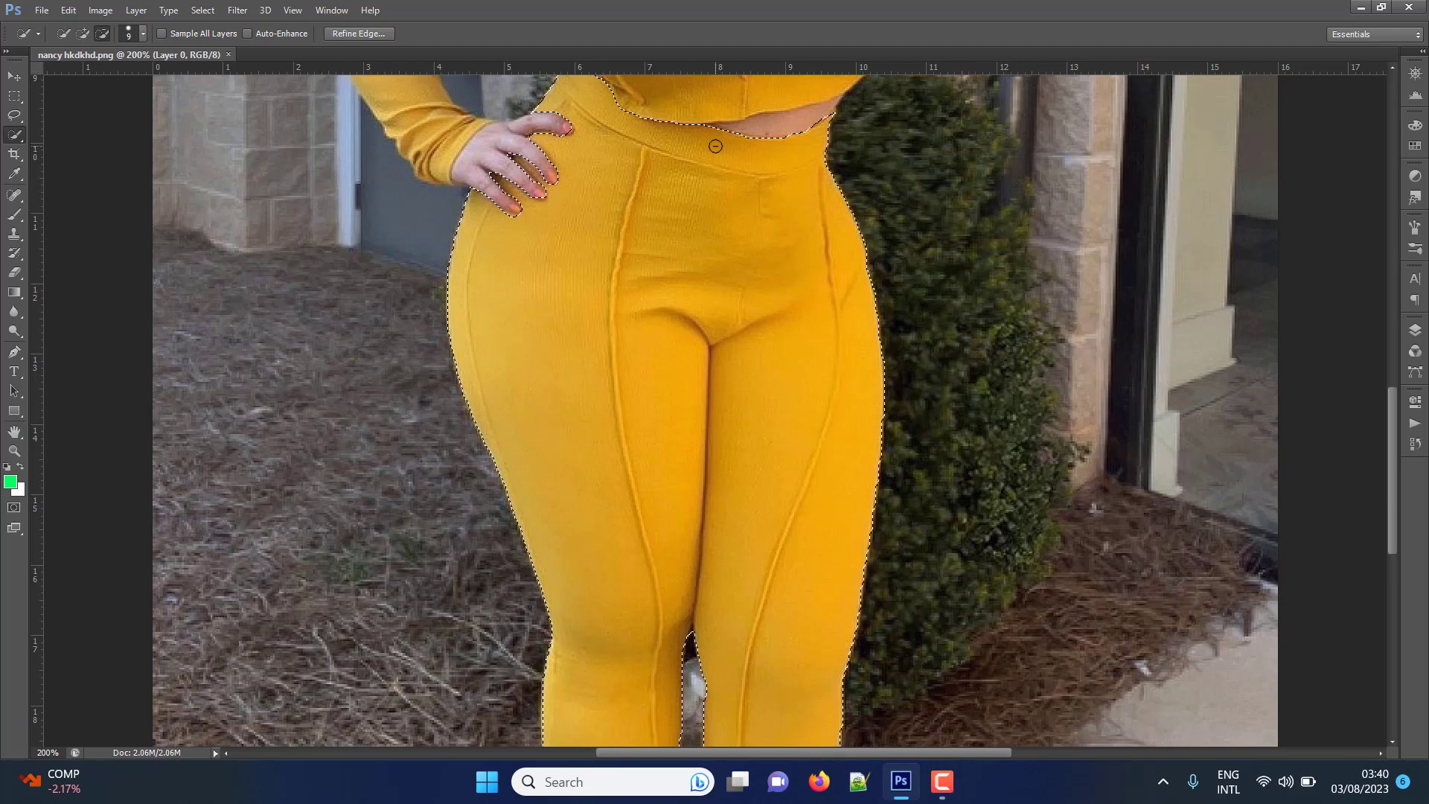
pyautogui.hotkey('ctrl', '-')
pyautogui.hotkey('ctrl', '-')
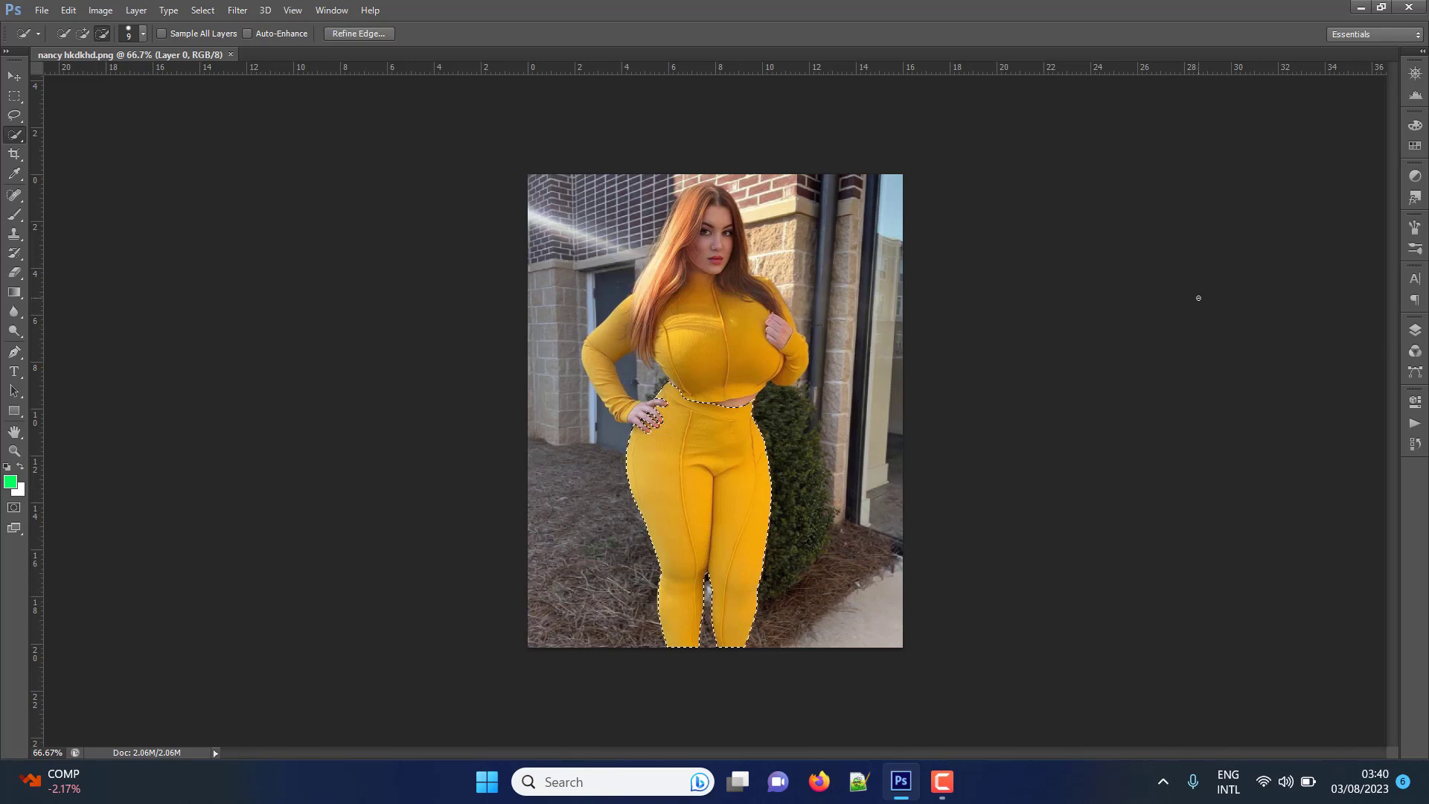
# - Add a red Solid Color fill layer over the selected pants
pyautogui.click(1416, 331)
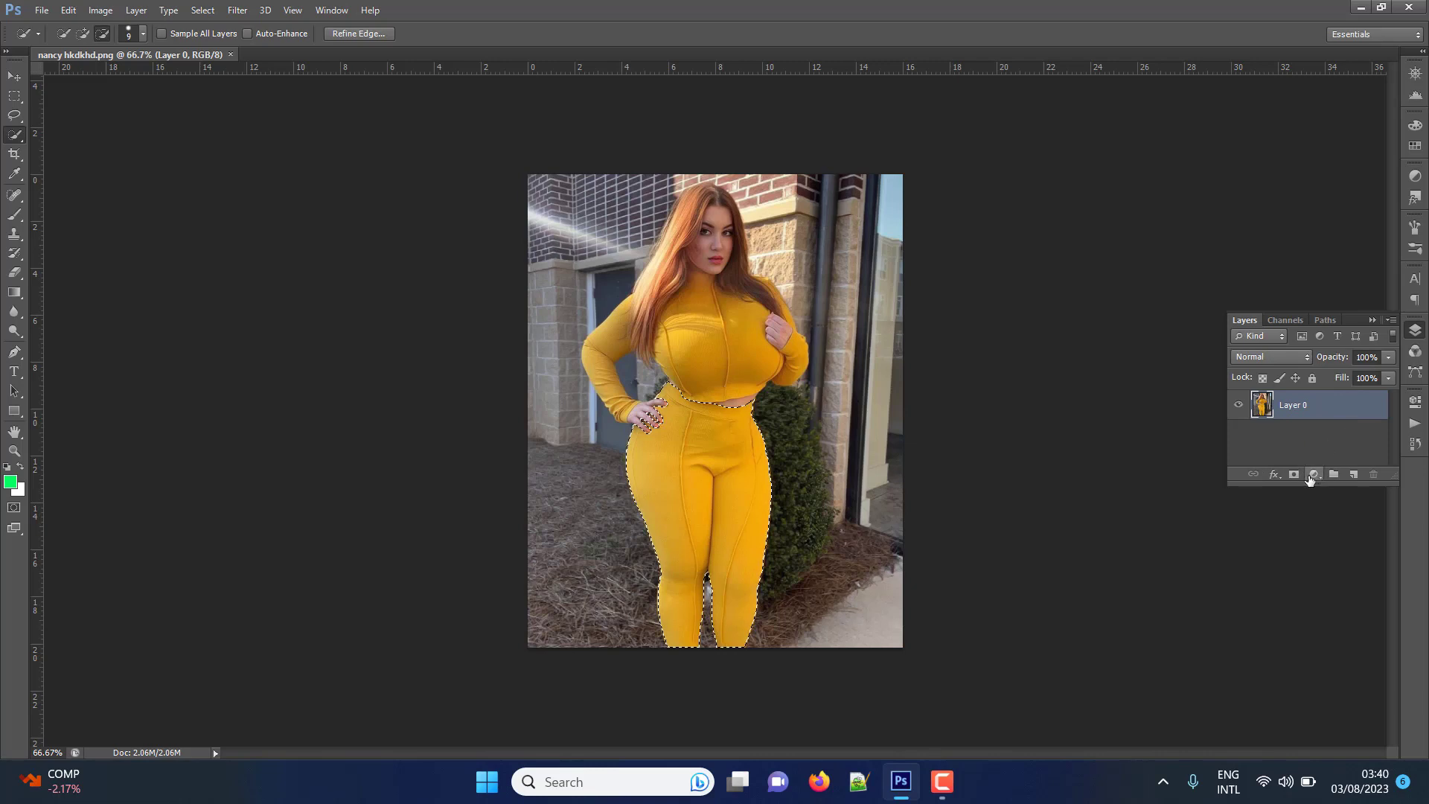
pyautogui.click(1313, 474)
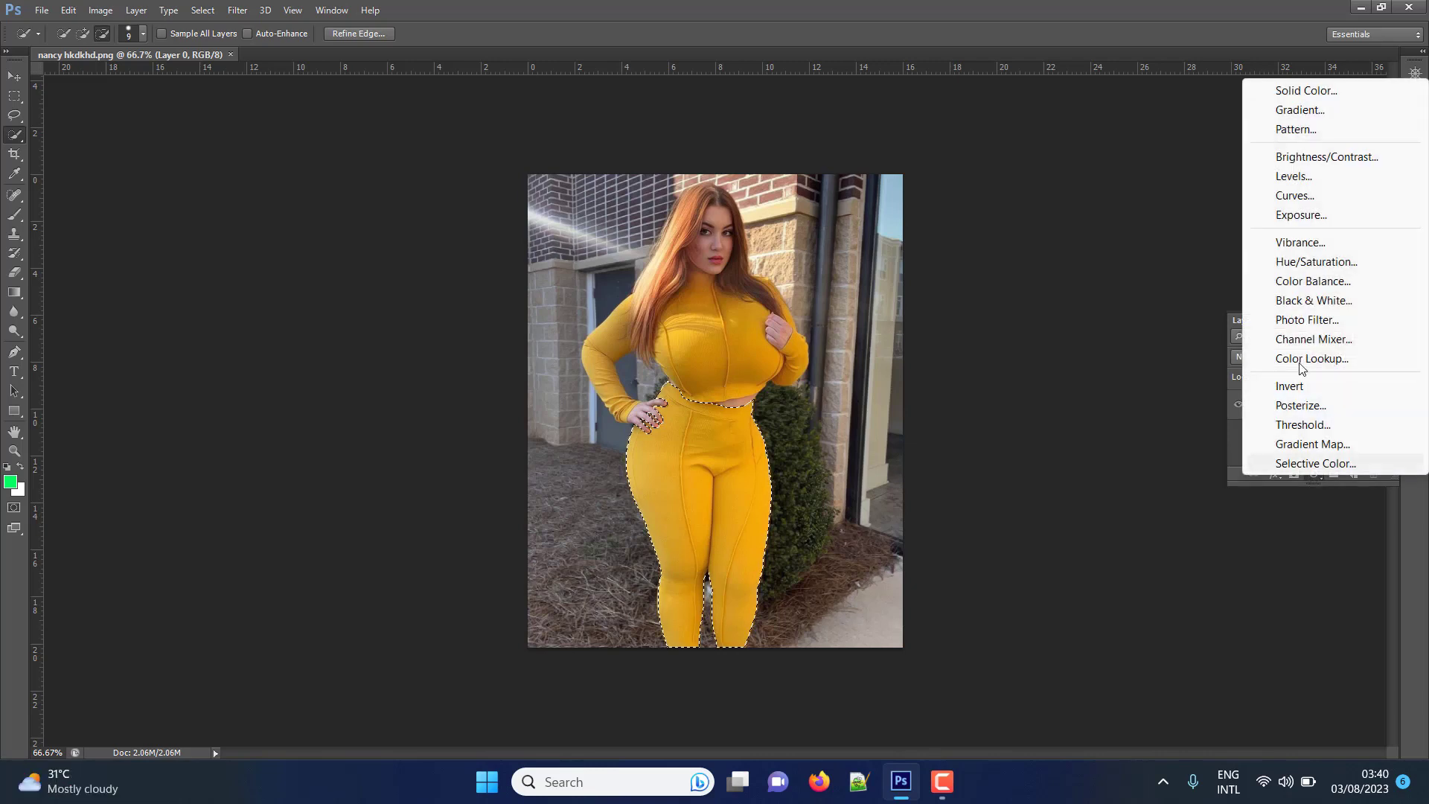
pyautogui.click(1298, 90)
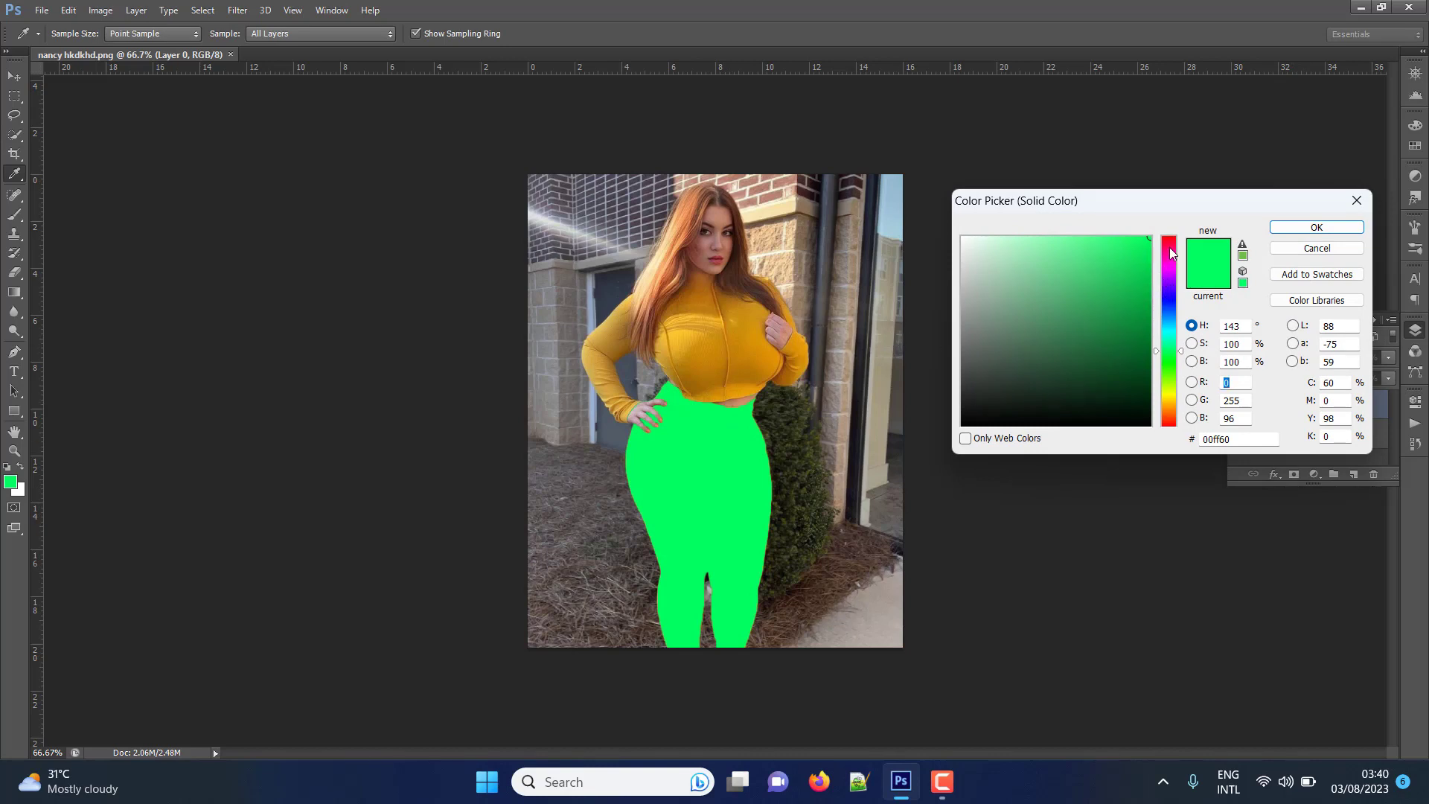
pyautogui.moveTo(1168, 247); pyautogui.dragTo(1168, 236)
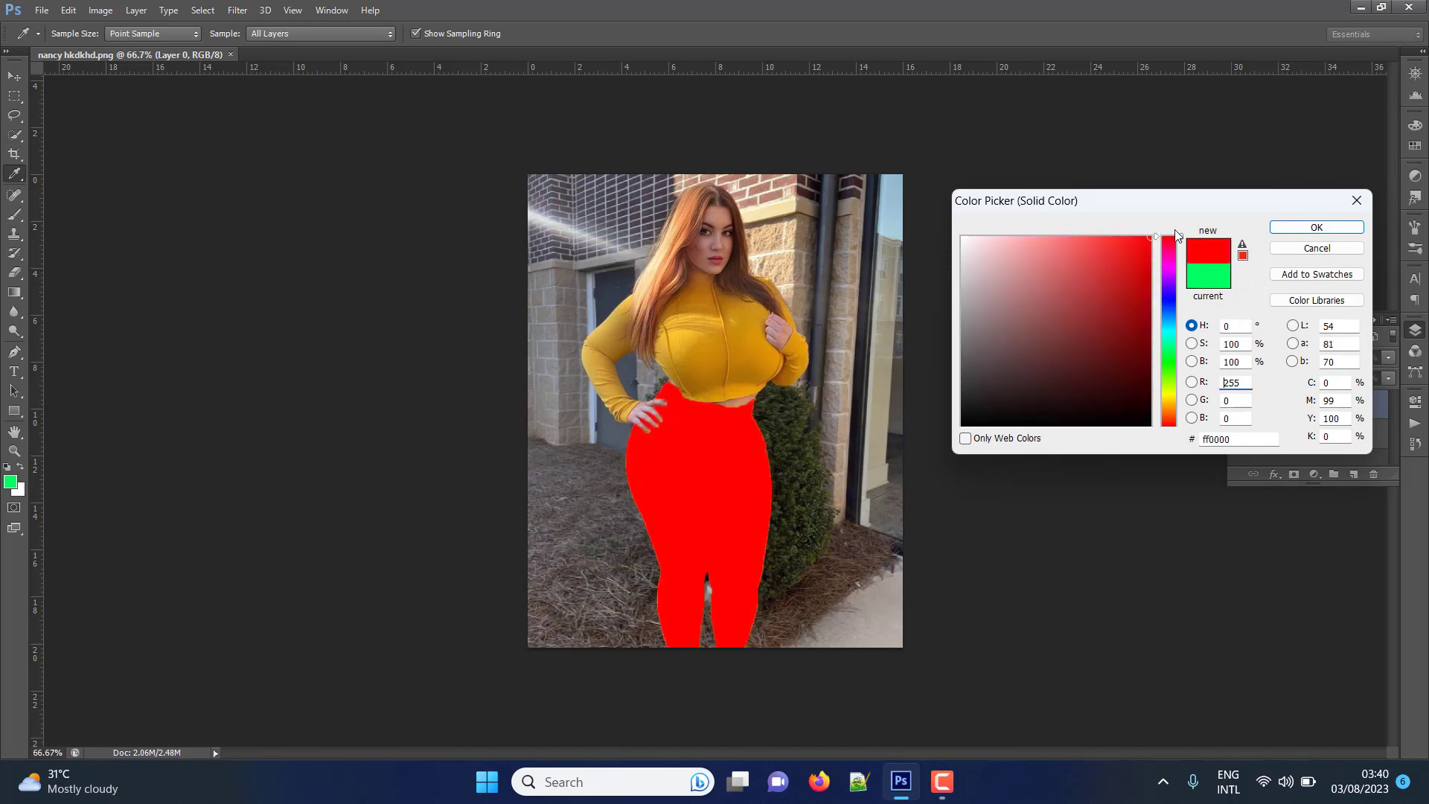
pyautogui.click(1302, 228)
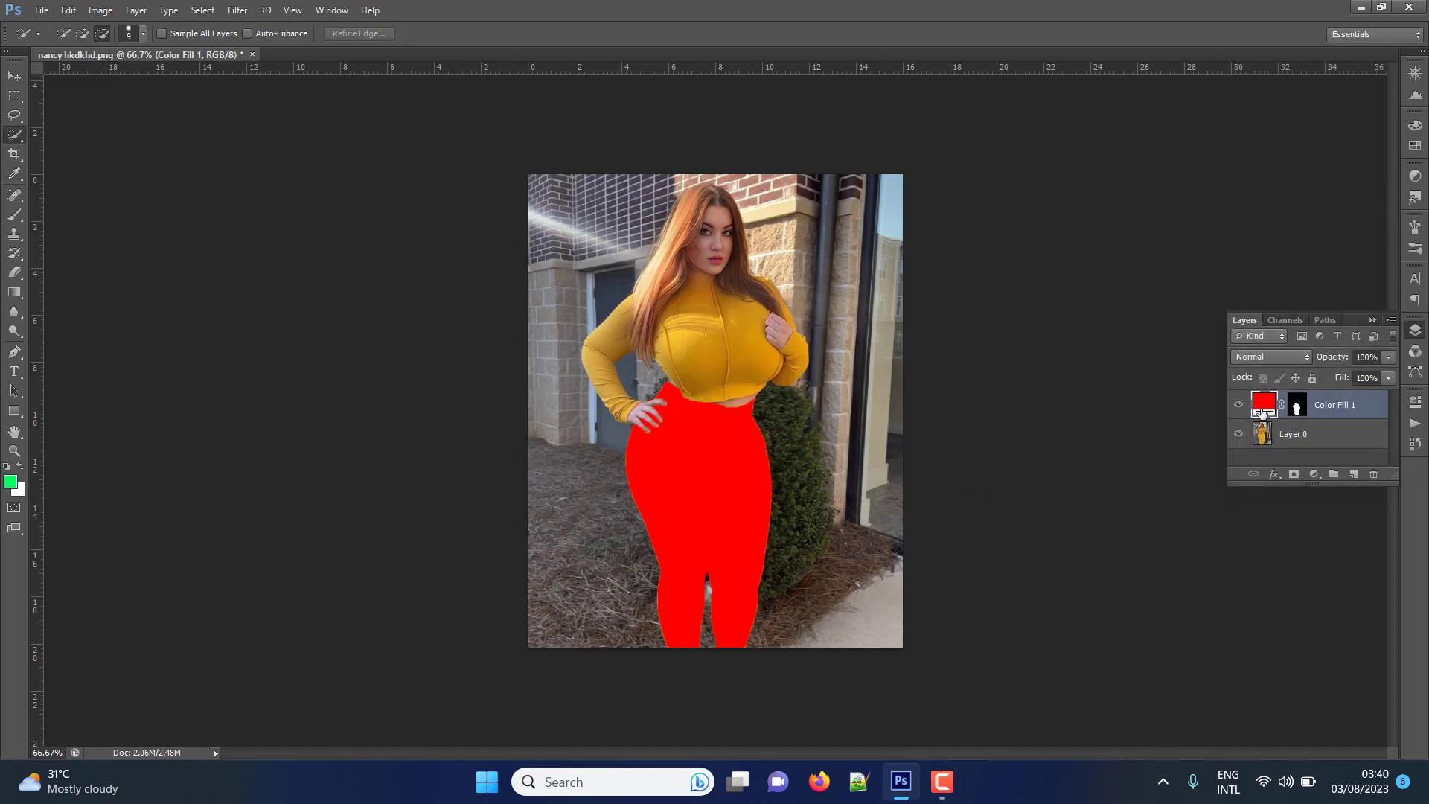
# - Set the red fill layer's blend mode to Multiply and check the result at different zooms
pyautogui.click(1281, 359)
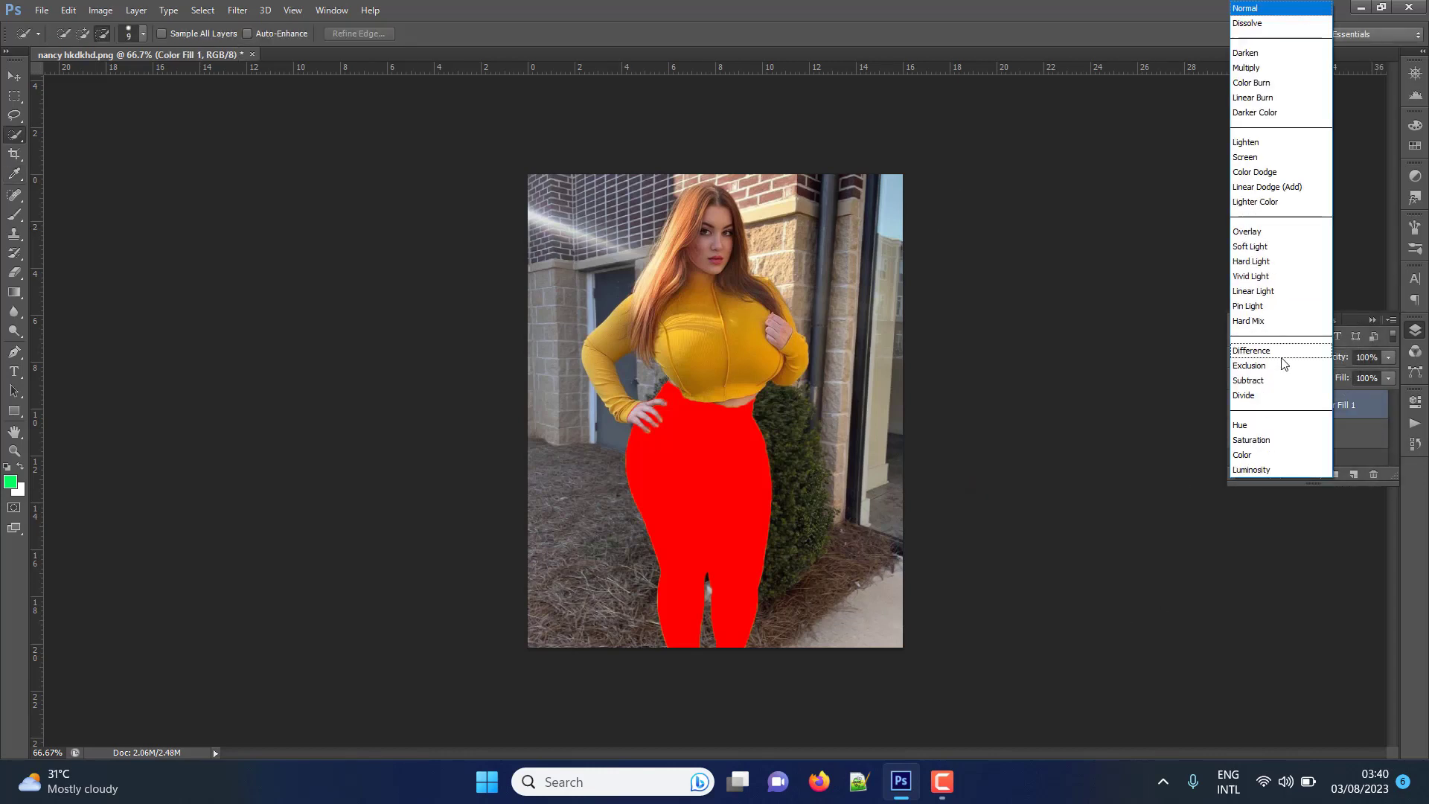
pyautogui.click(1251, 69)
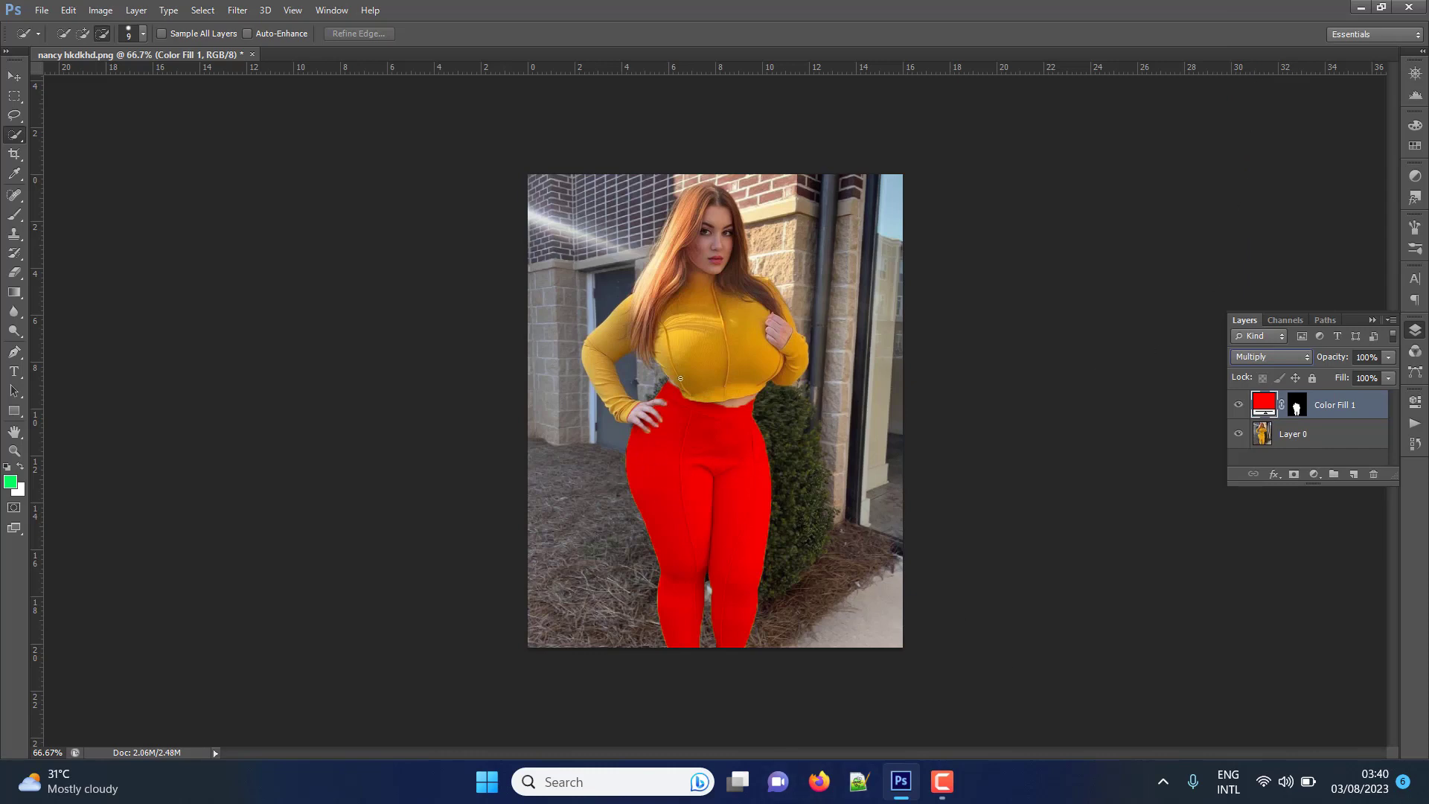
pyautogui.hotkey('ctrl', '-')
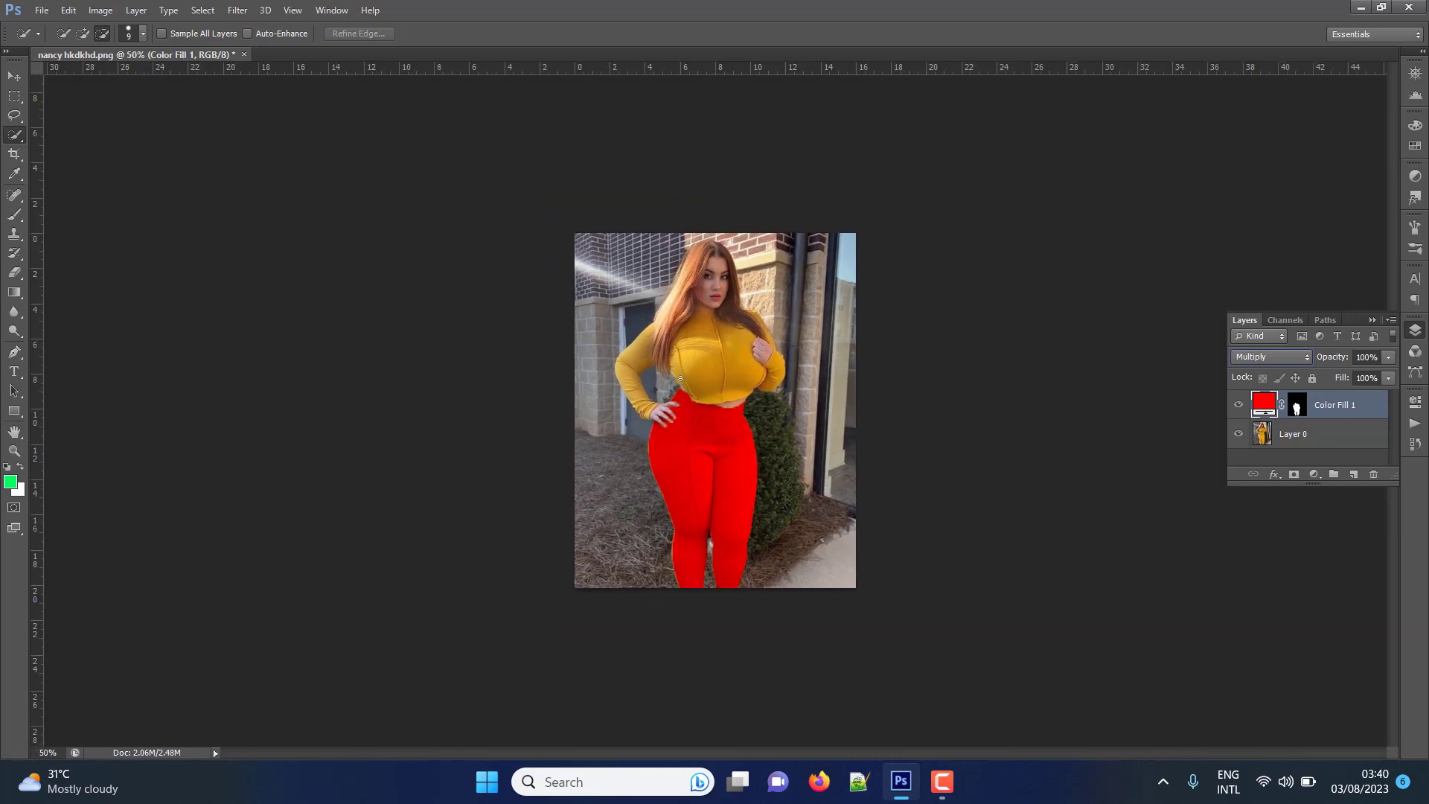
pyautogui.hotkey('ctrl', '-')
pyautogui.hotkey('ctrl', '+')
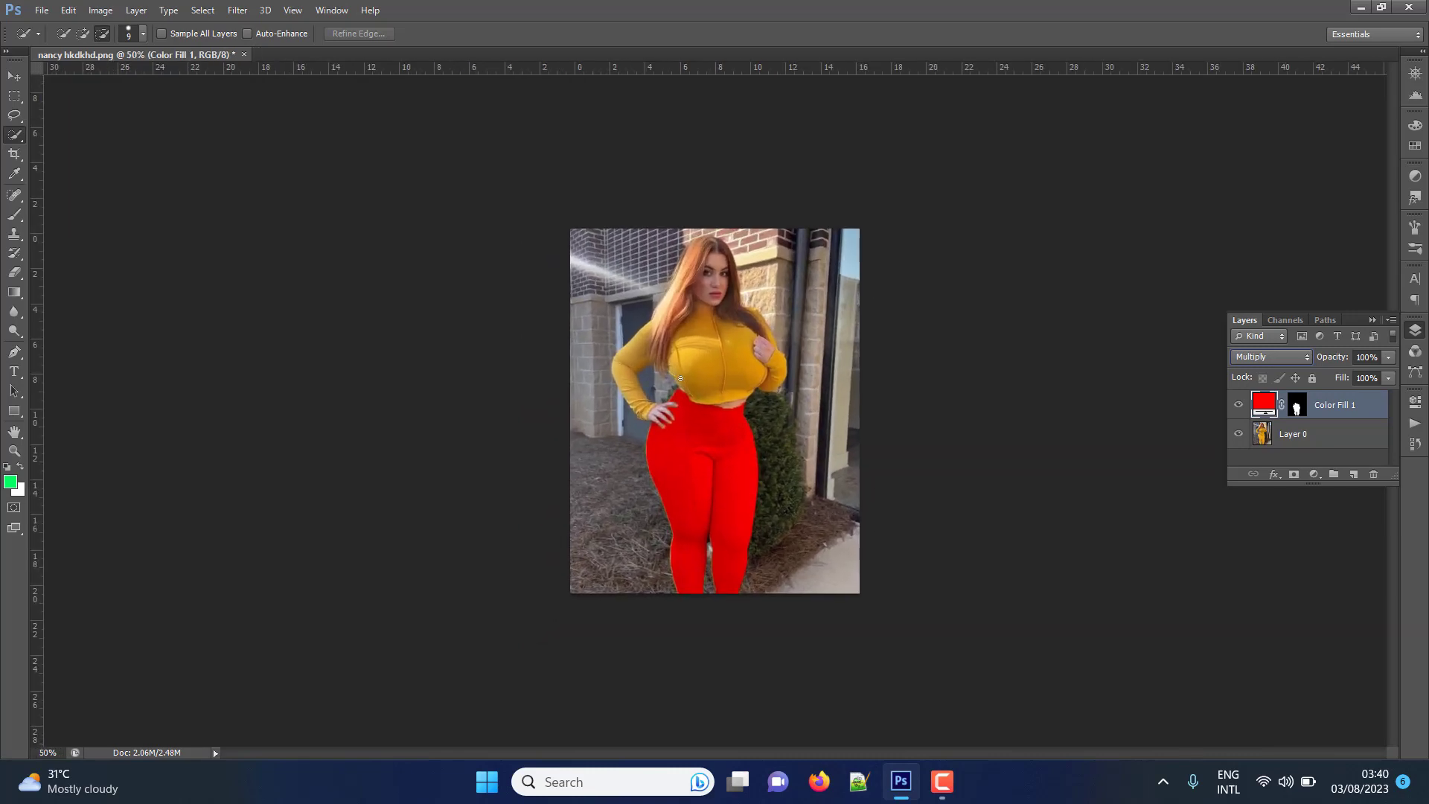
pyautogui.hotkey('ctrl', '+')
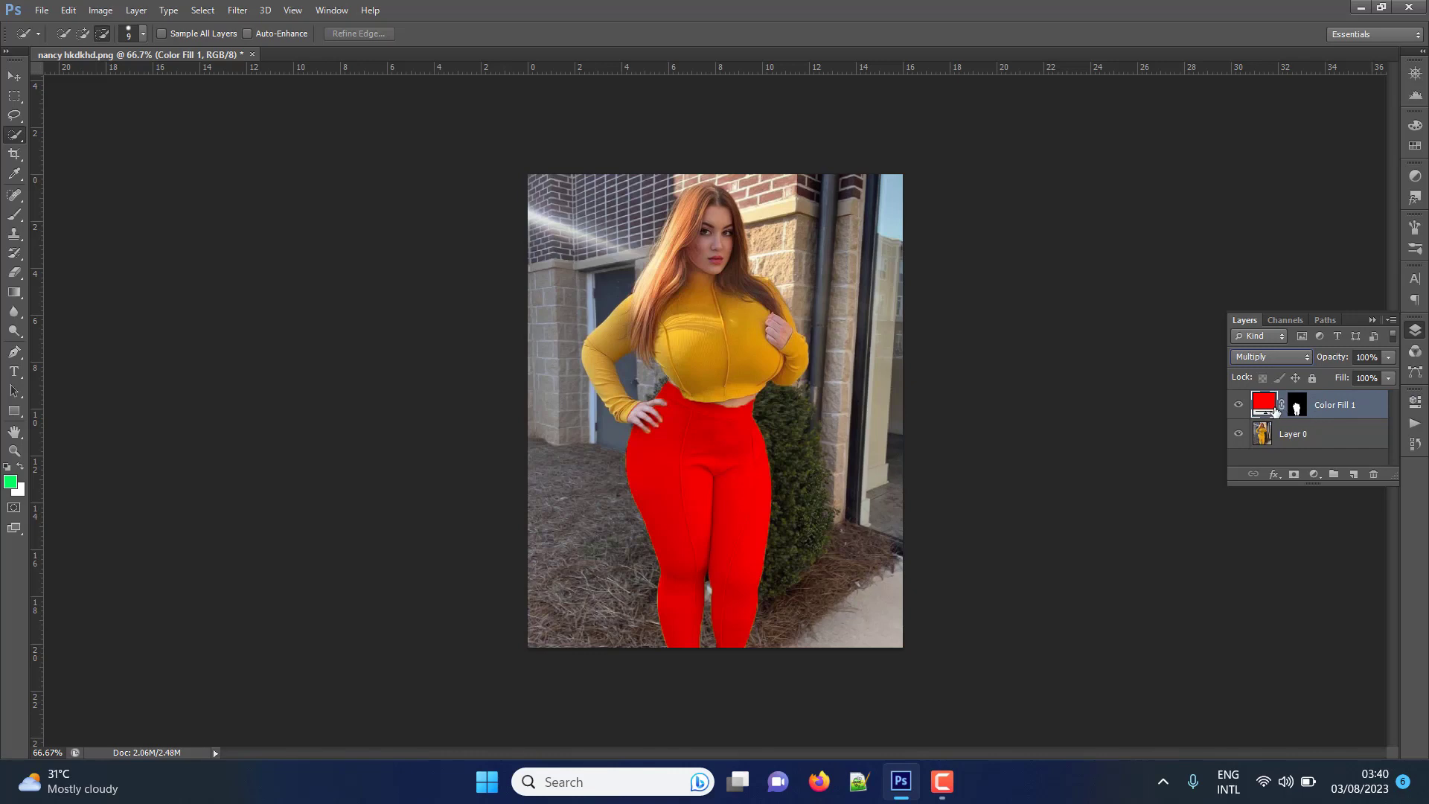
pyautogui.click(1265, 357)
# - Cycle through Darken, Lighten, Screen and Soft Light, settling on Subtract to turn the pants green
pyautogui.click(1239, 50)
pyautogui.press('Down')
pyautogui.press('Down')
pyautogui.press('Down')
pyautogui.press('Down')
pyautogui.press('Down')
pyautogui.press('Down')
pyautogui.press('Up')
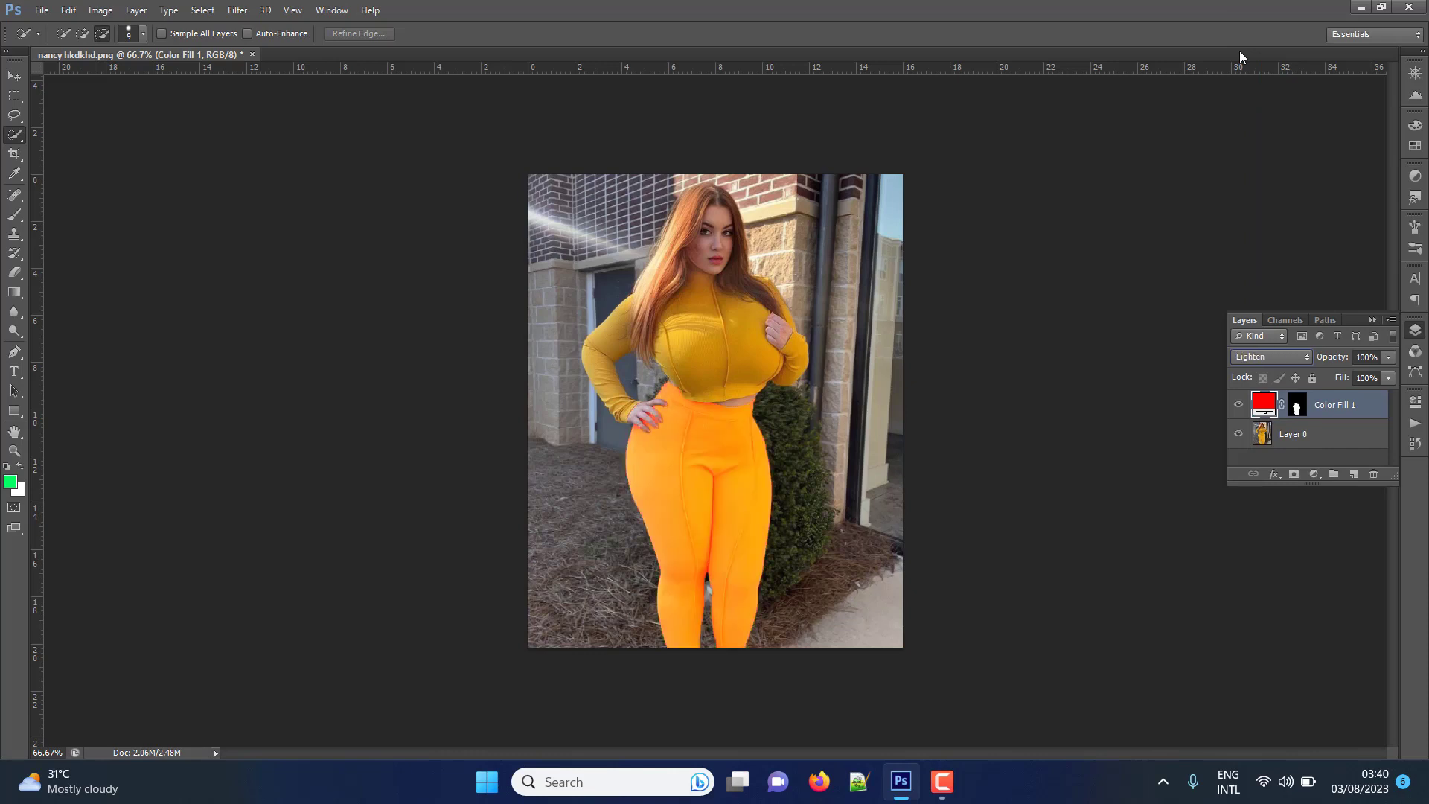
pyautogui.press('Up')
pyautogui.press('Down')
pyautogui.press('Down')
pyautogui.press('Down')
pyautogui.press('Down')
pyautogui.press('Down')
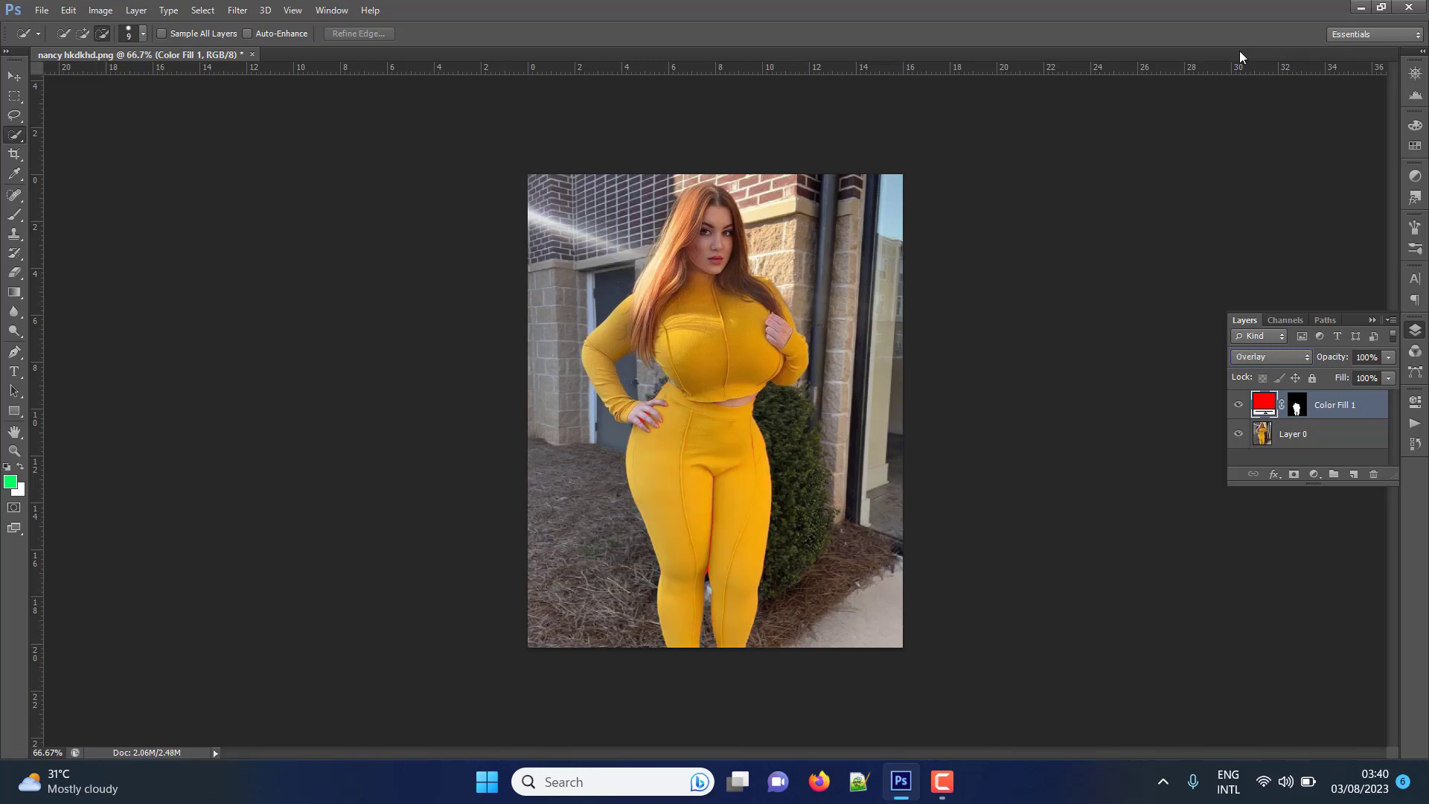
pyautogui.press('Down')
pyautogui.press('Down')
pyautogui.press('Down')
pyautogui.press('Up')
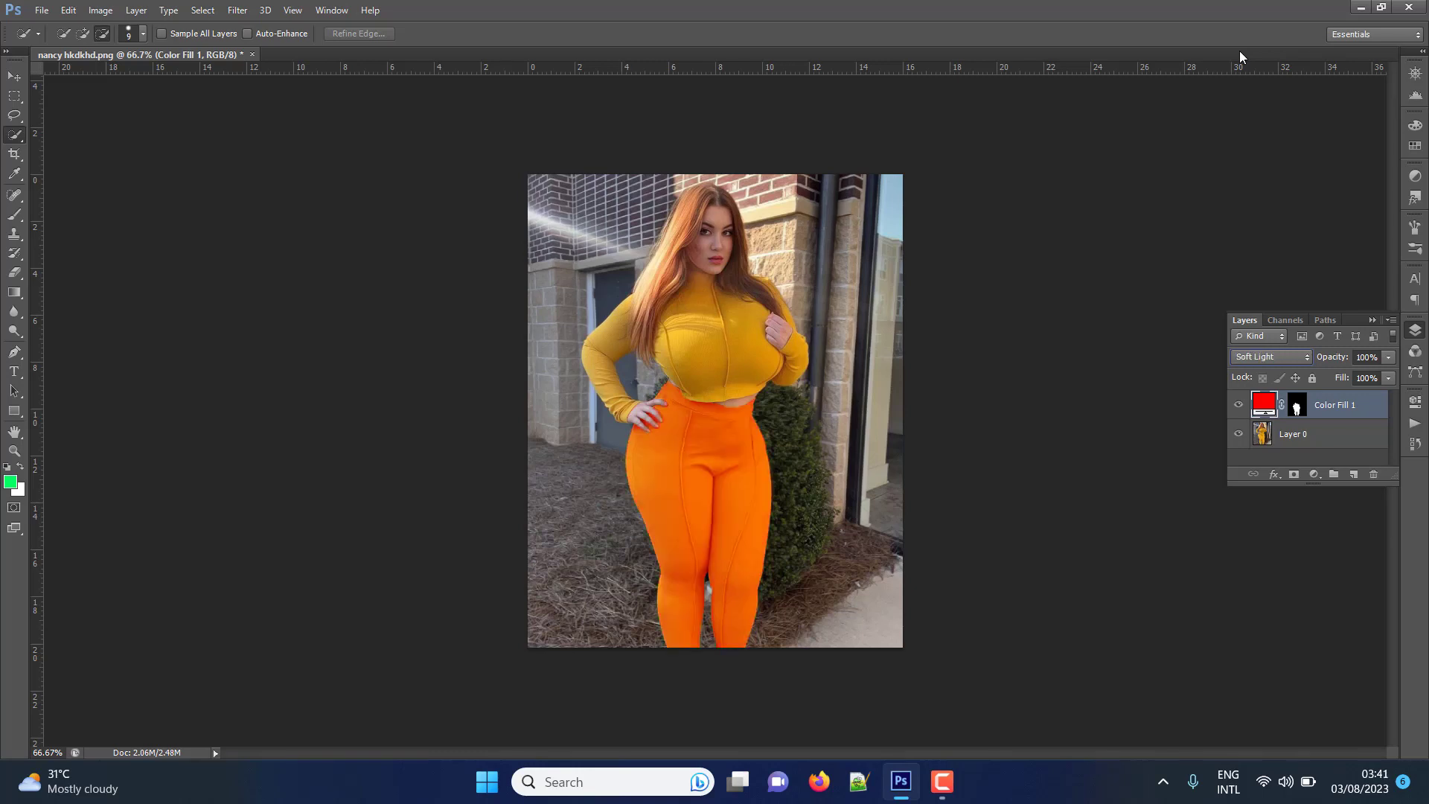
pyautogui.press('Down')
pyautogui.press('Down')
pyautogui.press('Down')
pyautogui.press('Down')
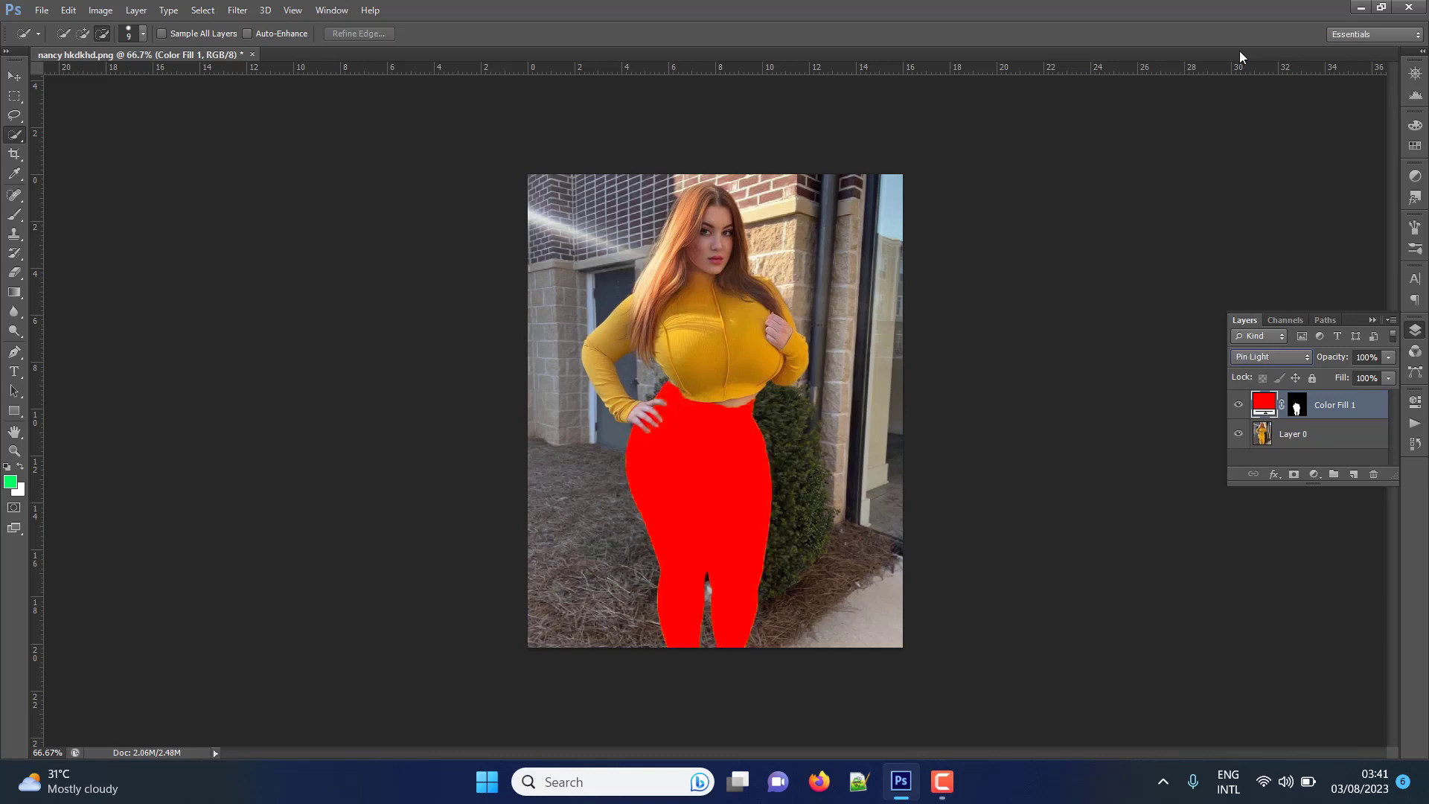
pyautogui.press('Down')
pyautogui.press('Down')
pyautogui.press('Down')
pyautogui.press('Down')
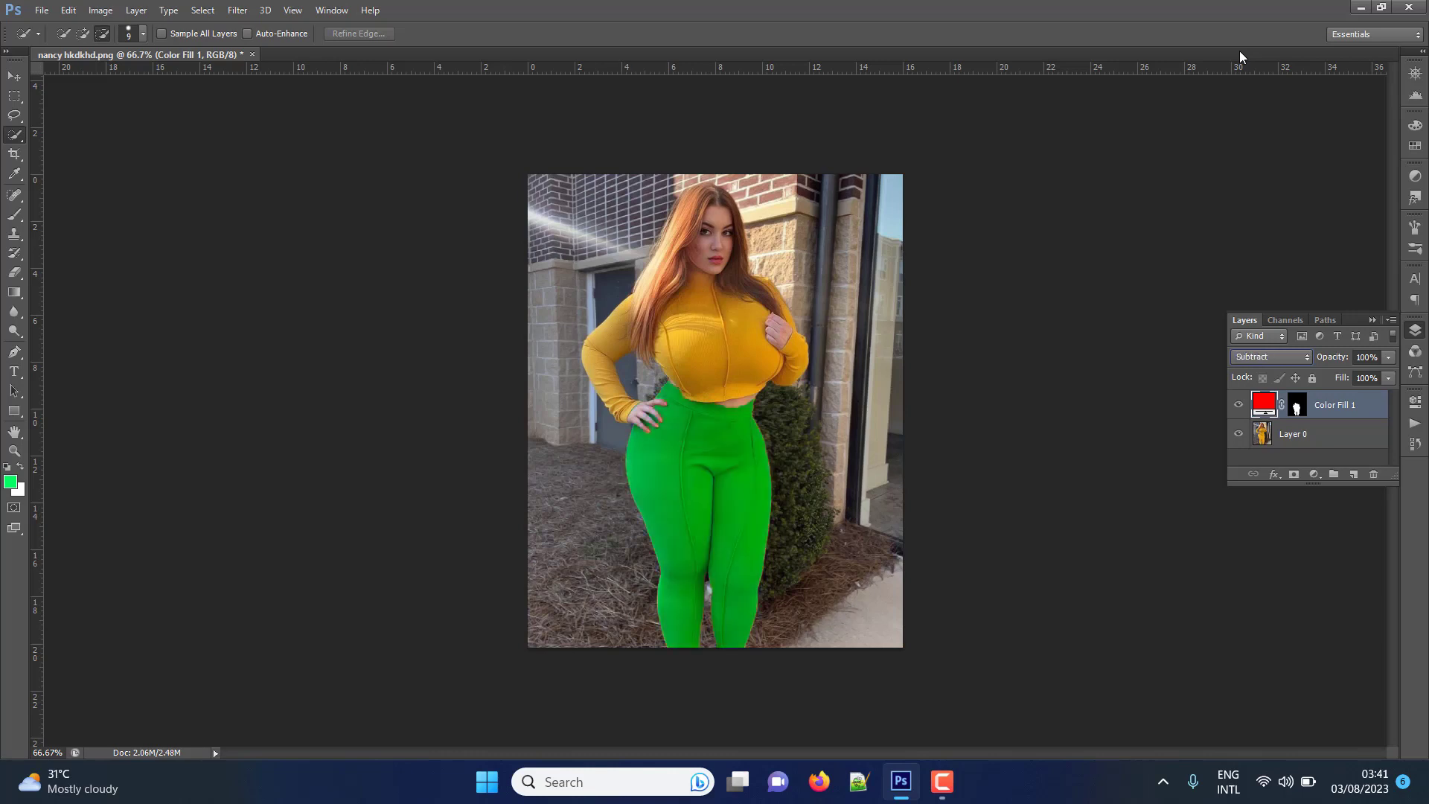
pyautogui.press('Down')
pyautogui.press('Up')
pyautogui.click(1371, 320)
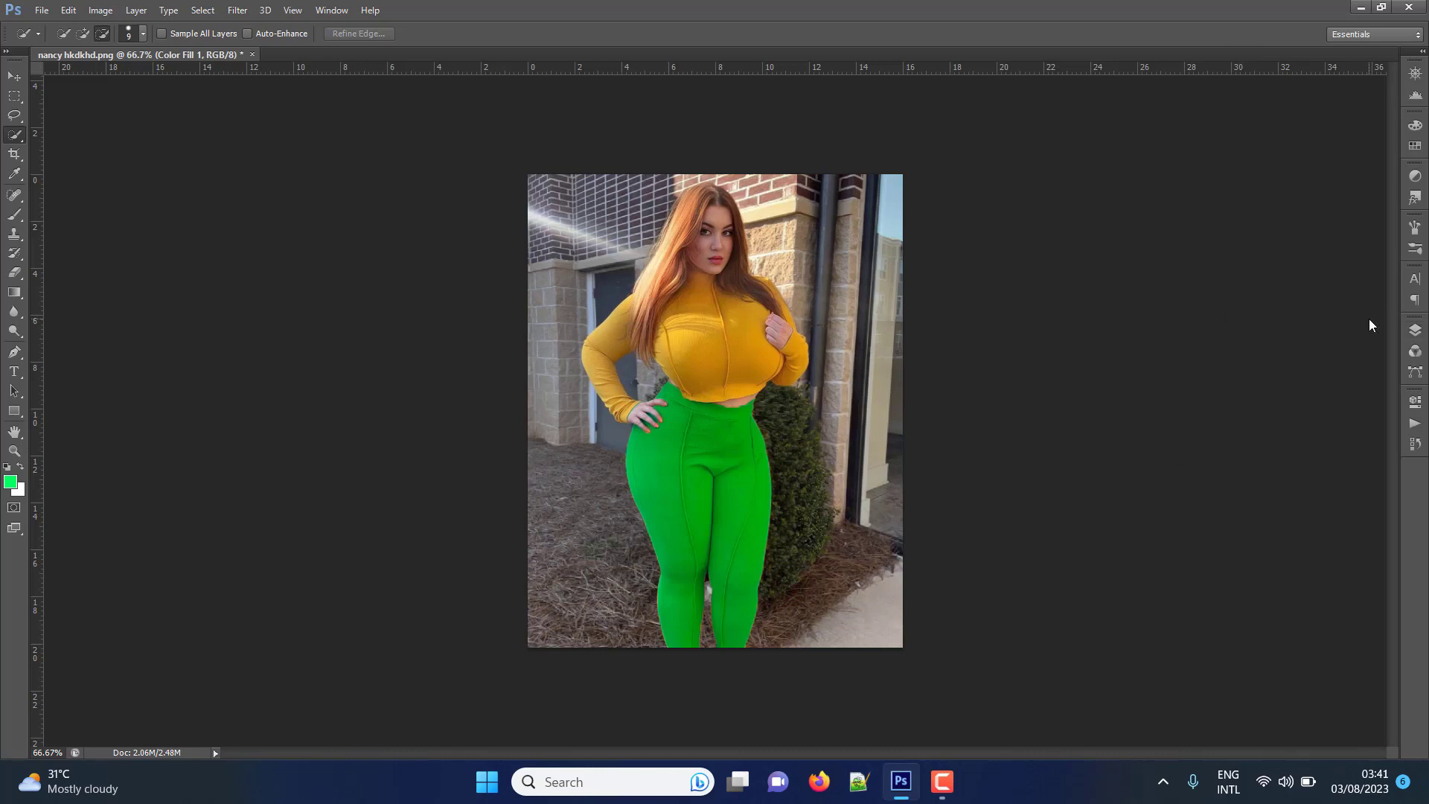
pyautogui.hotkey('ctrl', '+')
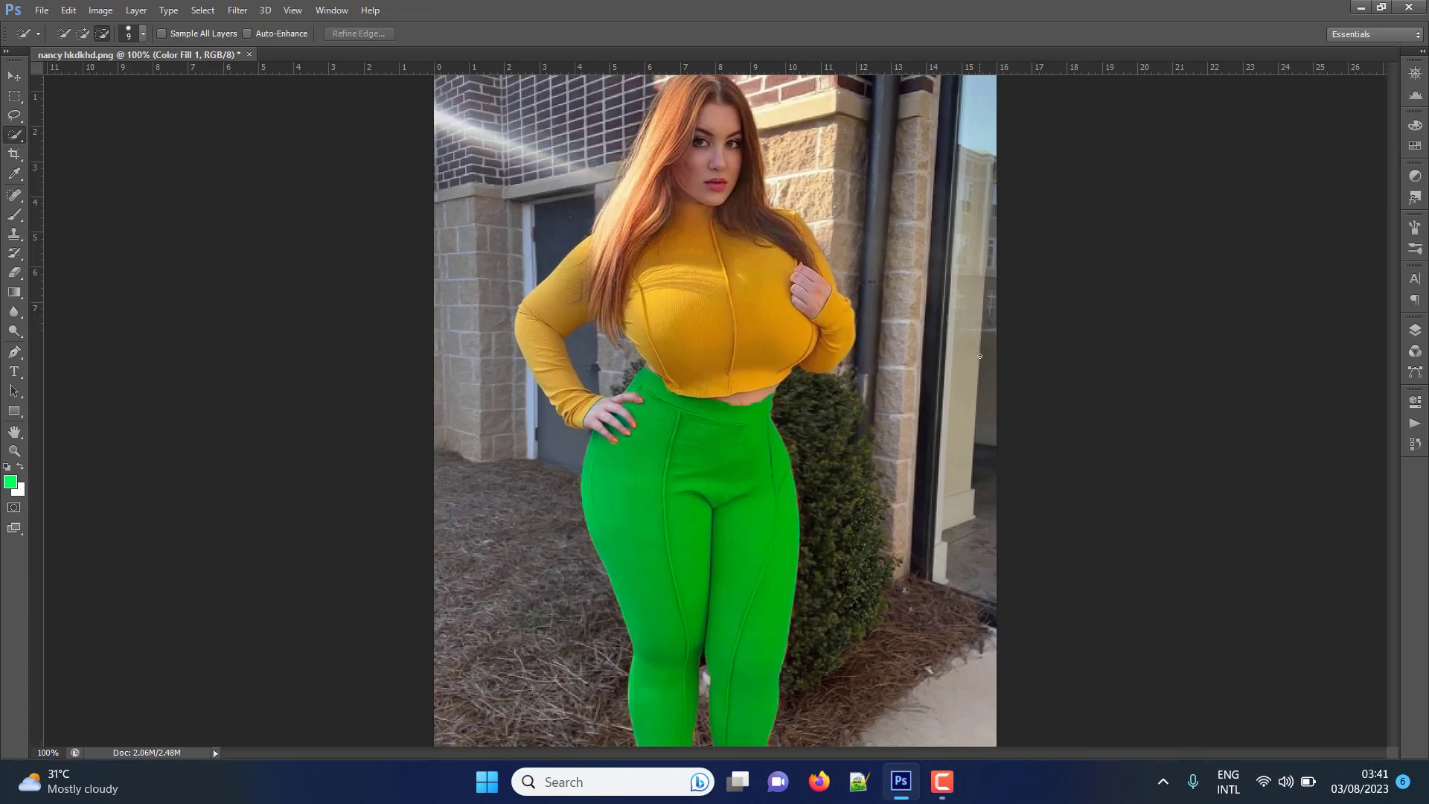
pyautogui.hotkey('ctrl', '+')
pyautogui.hotkey('ctrl', '+')
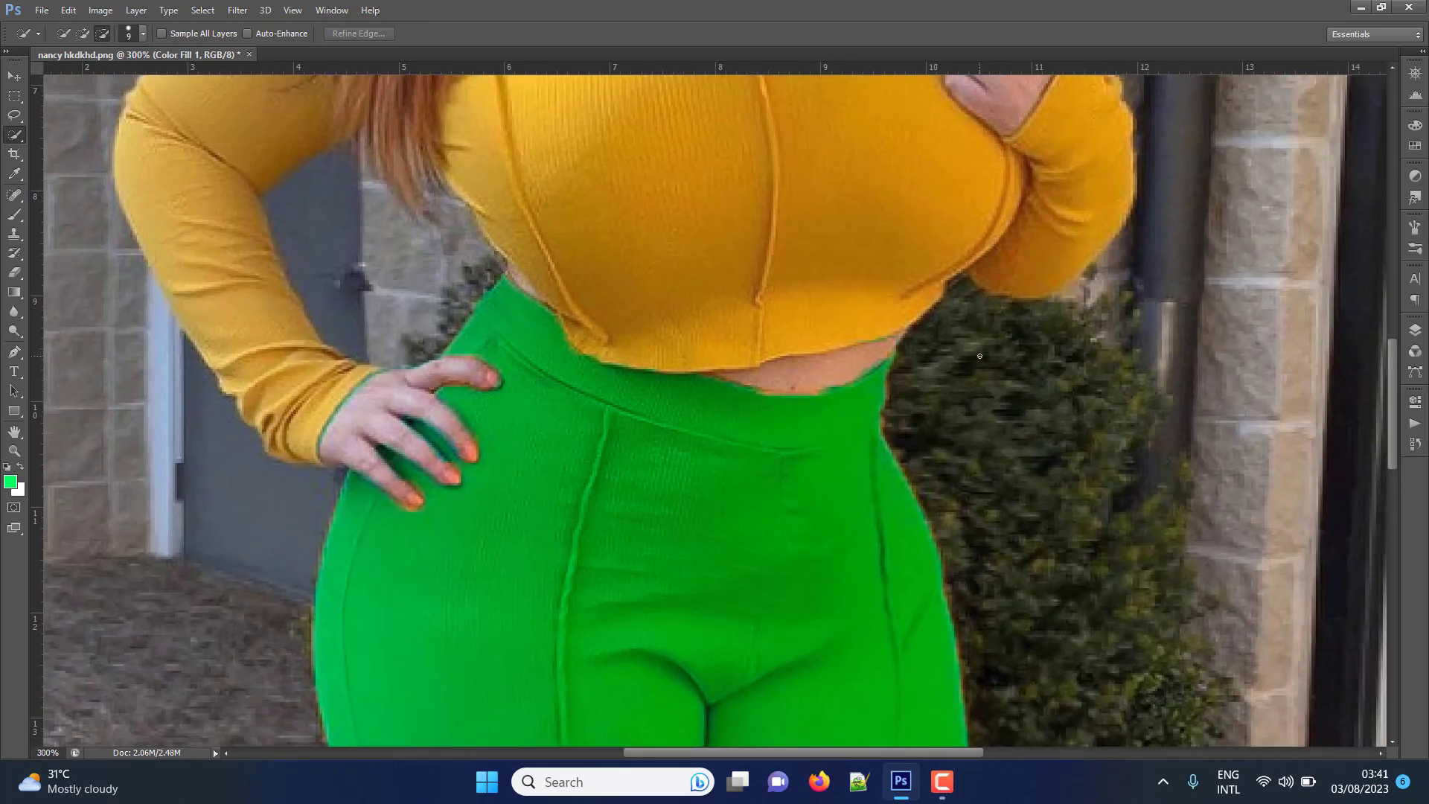
pyautogui.hotkey('ctrl', '-')
pyautogui.hotkey('ctrl', '-')
pyautogui.hotkey('ctrl', '-')
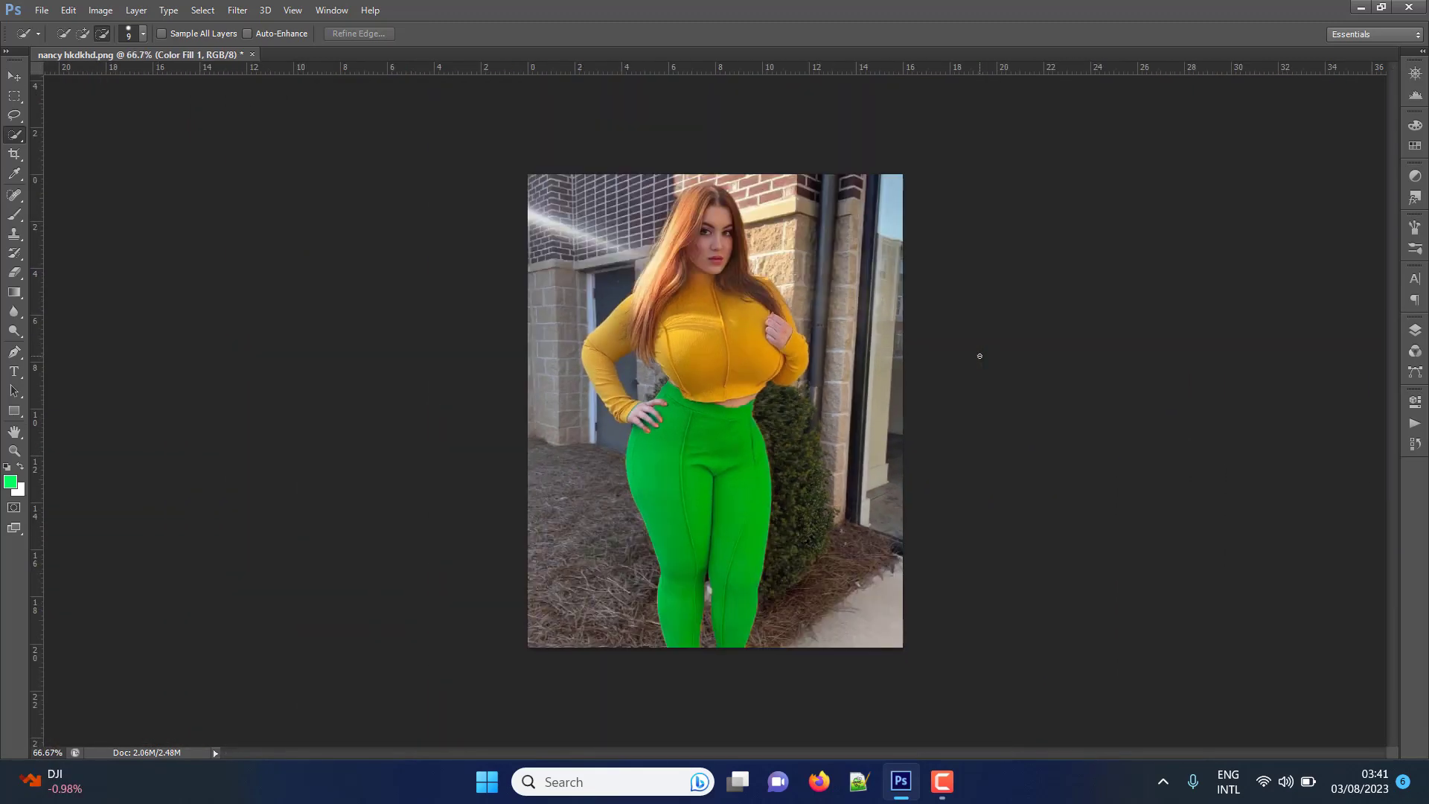